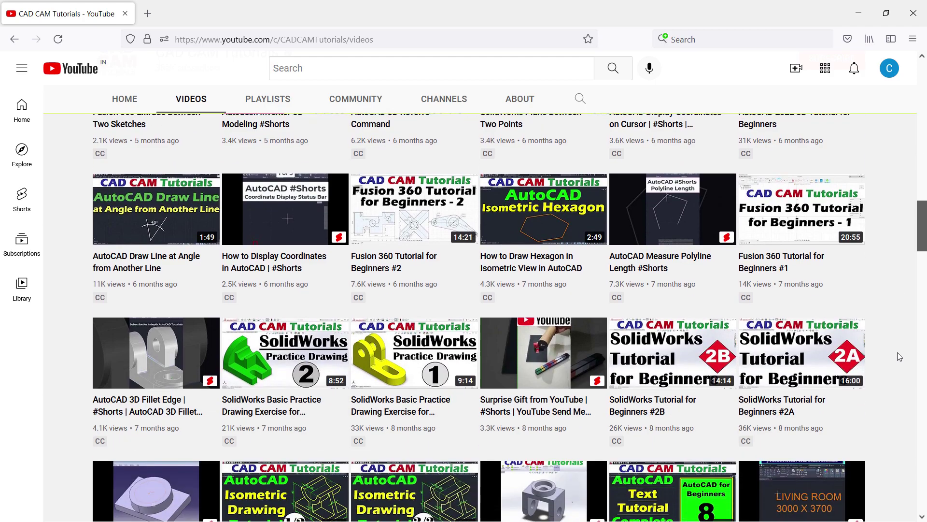
Look through the channel's videos, subscribe to CAD CAM Tutorials and set its notification preference
scroll(900, 356, "down", 3)
scroll(899, 357, "down", 2)
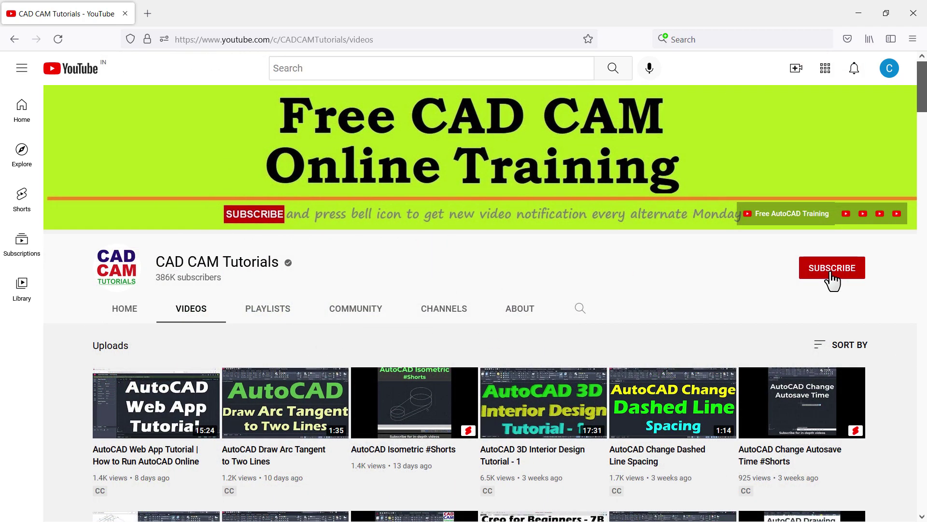
left_click(832, 279)
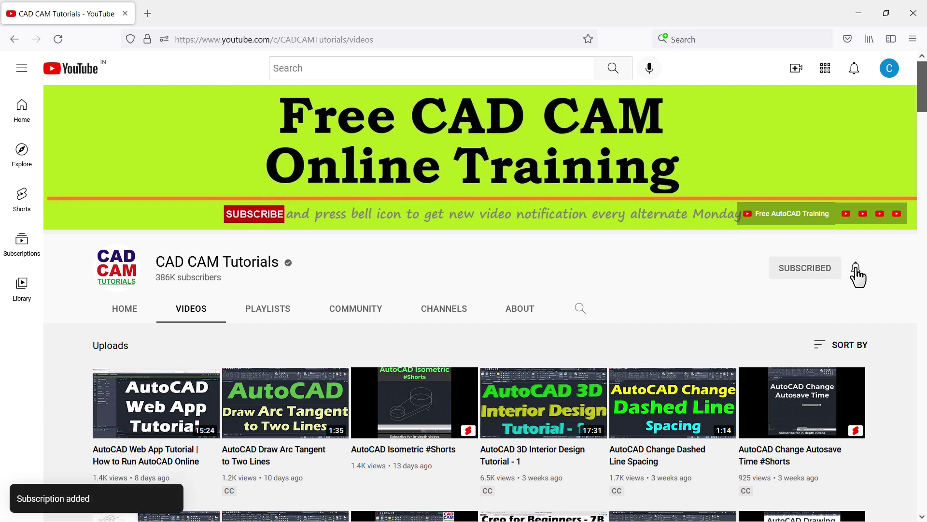
left_click(856, 271)
left_click(801, 296)
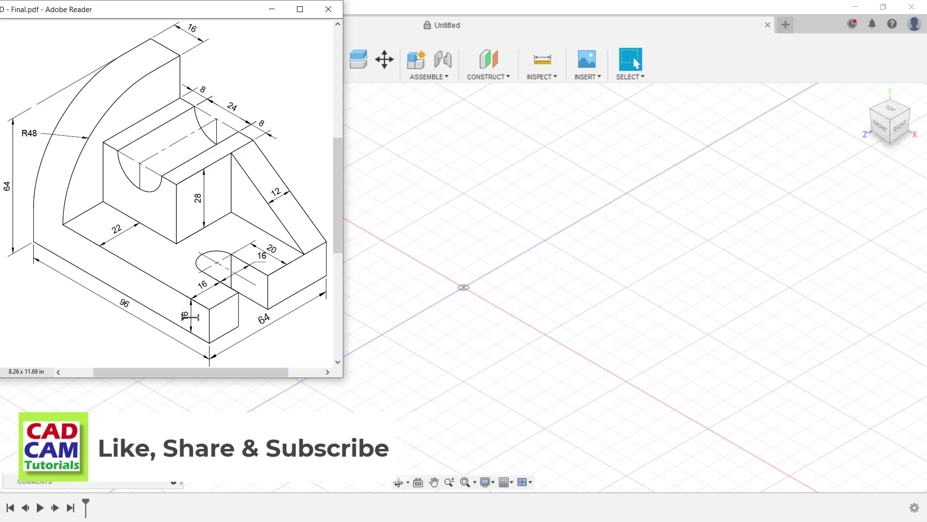
Switch from the reference PDF to Fusion 360 and start a sketch on the horizontal origin plane
left_click(364, 167)
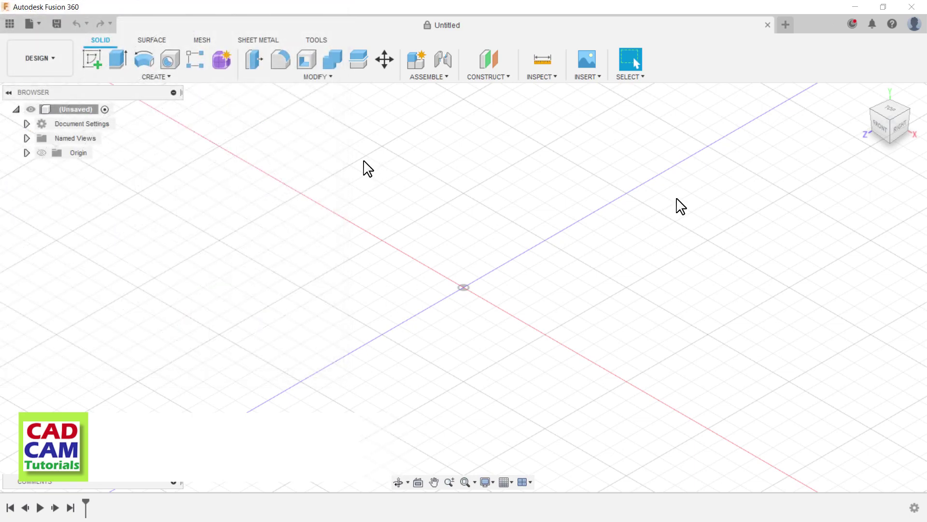
left_click(92, 60)
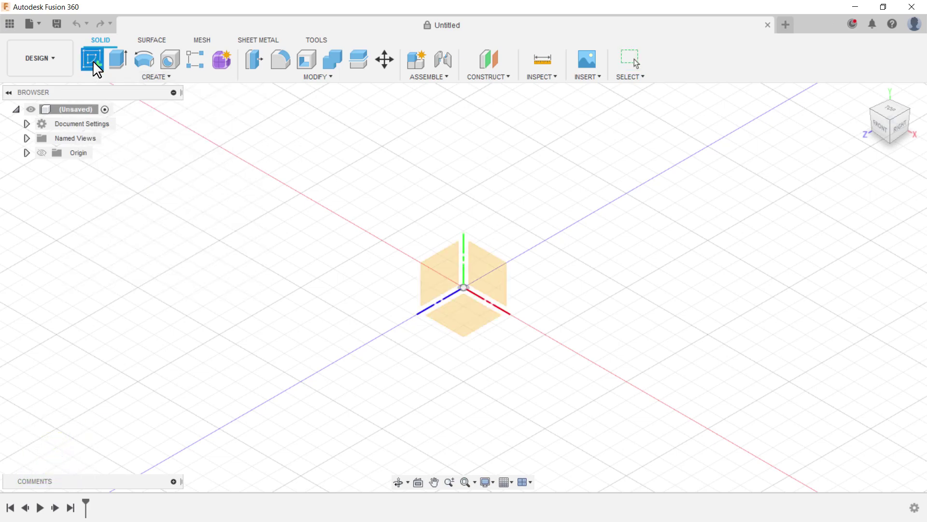
left_click(465, 330)
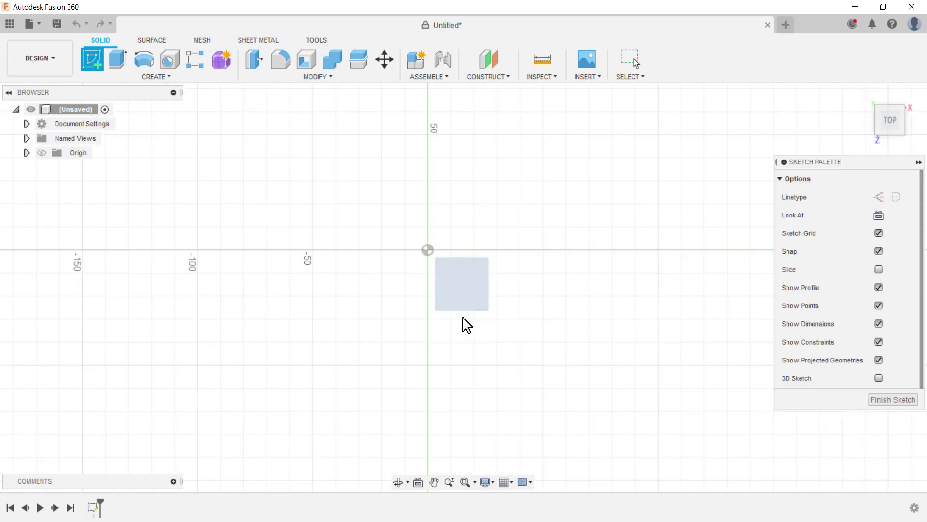
Draw a 2-point rectangle from the origin, 96 mm wide and 64 mm high
middle_click_drag(464, 235, 284, 364)
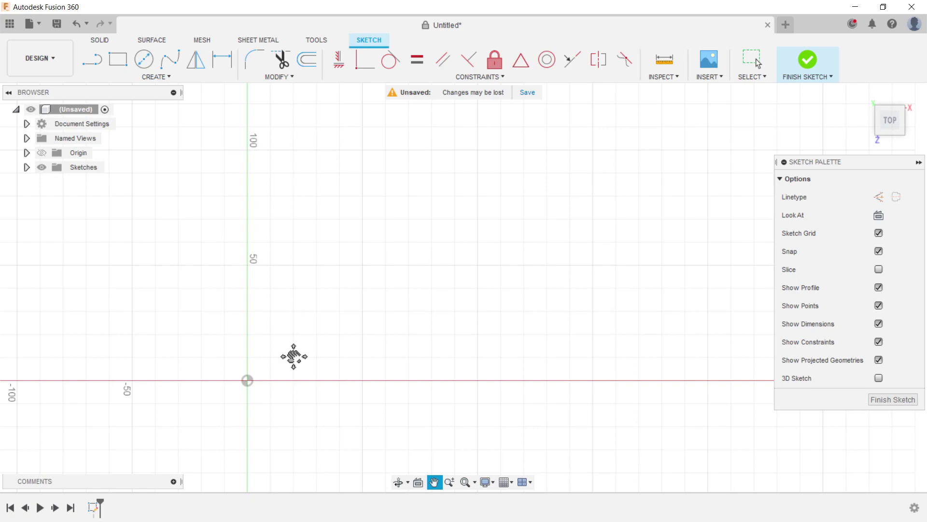
key("Escape")
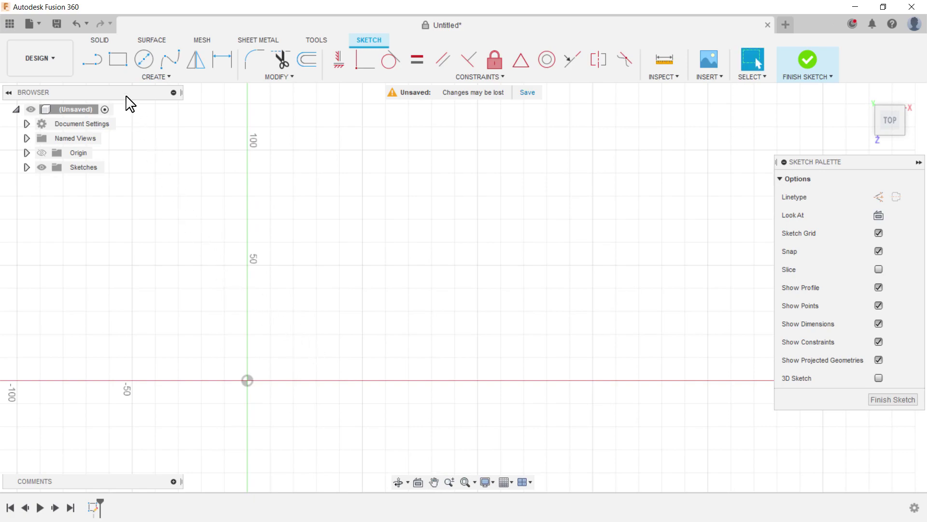
left_click(119, 57)
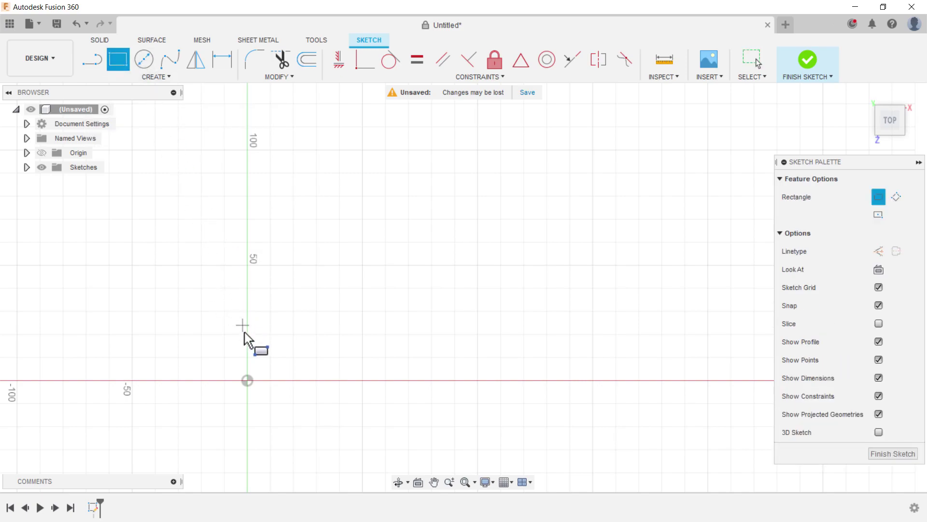
left_click(247, 381)
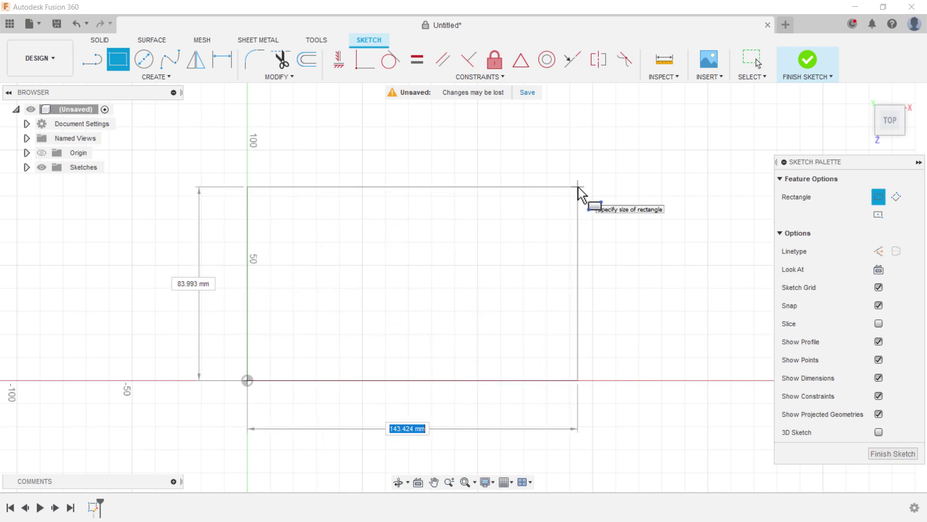
type("96")
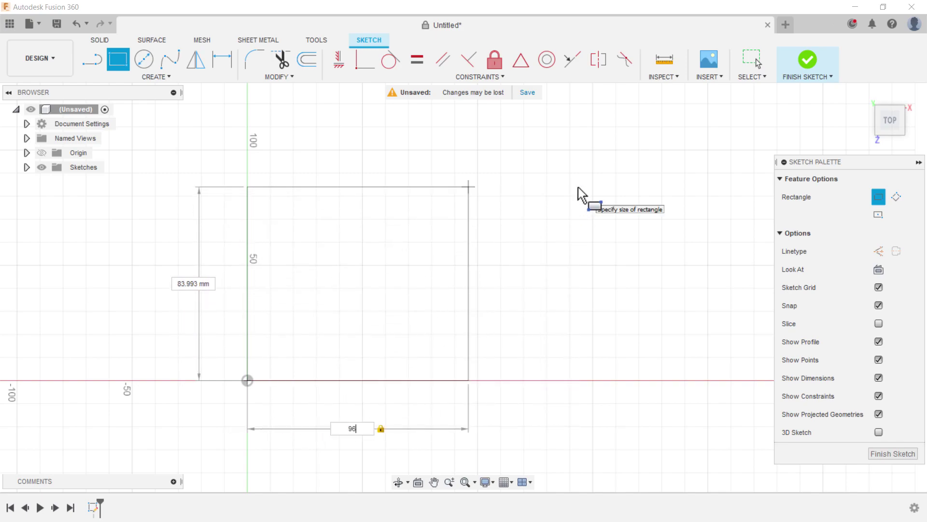
key("Tab")
type("64")
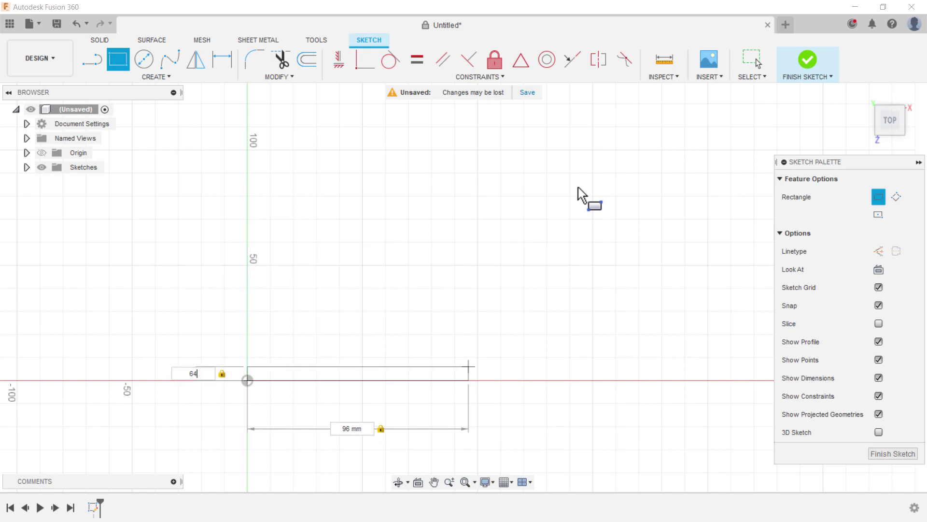
key("Return")
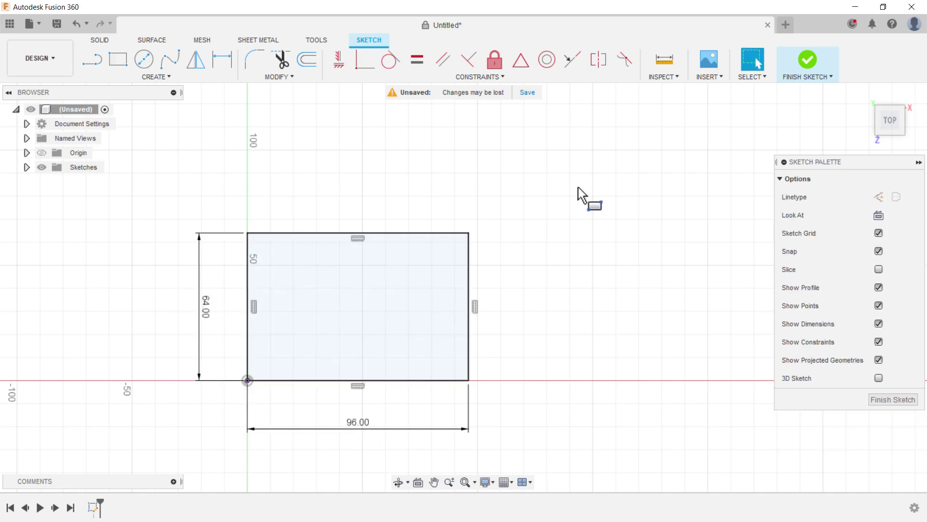
Extrude the rectangle profile upward 16 mm with Press Pull to form the base block
right_click(583, 194)
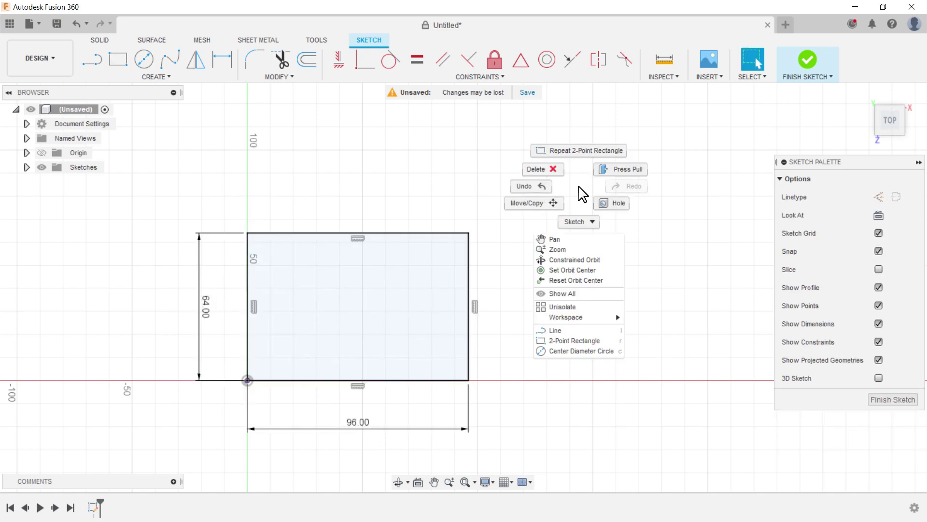
left_click(628, 168)
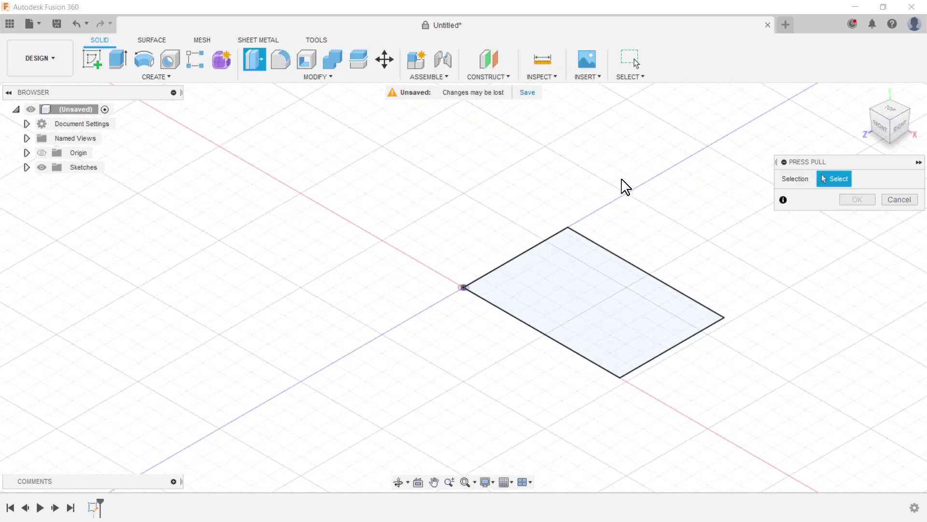
left_click(577, 278)
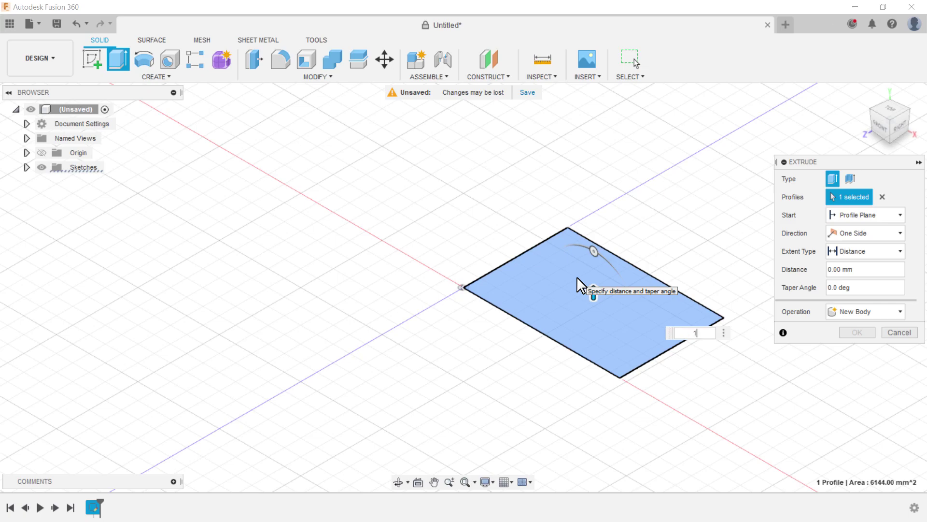
type("10")
key("Return")
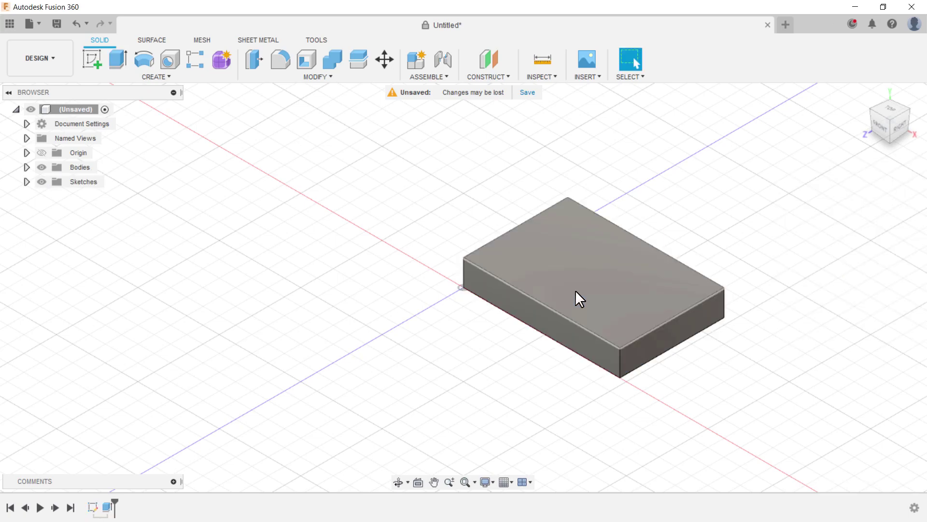
Check the reference drawing for the slot details and start a sketch on the base block's upper face
middle_click_drag(575, 295, 456, 288)
key("alt+Tab")
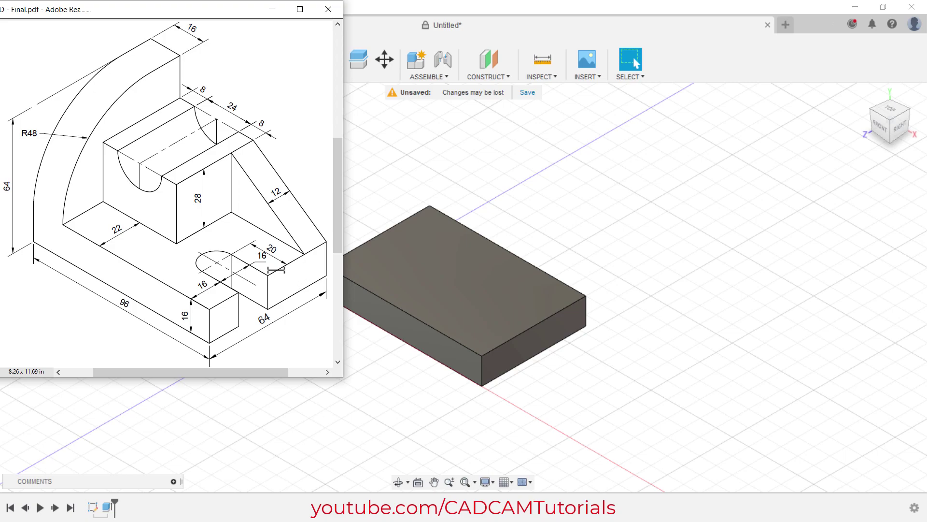
left_click(582, 259)
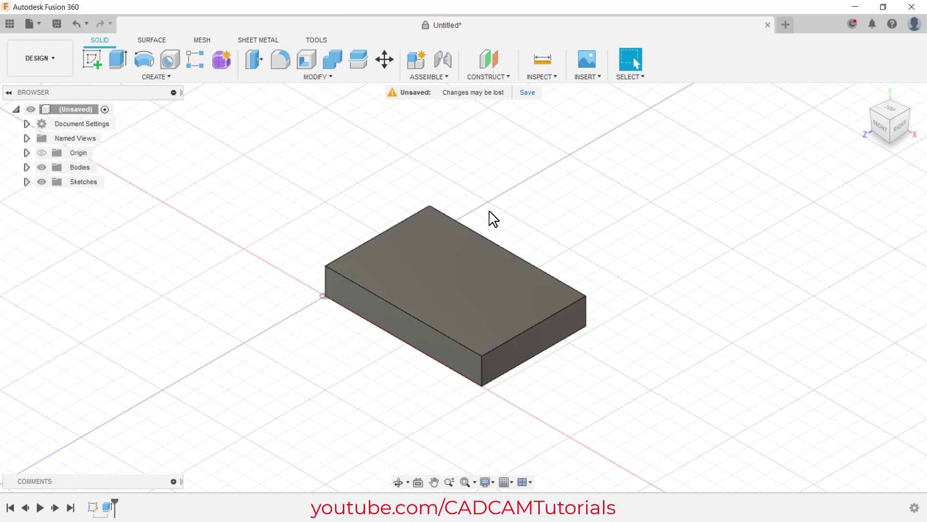
left_click(88, 59)
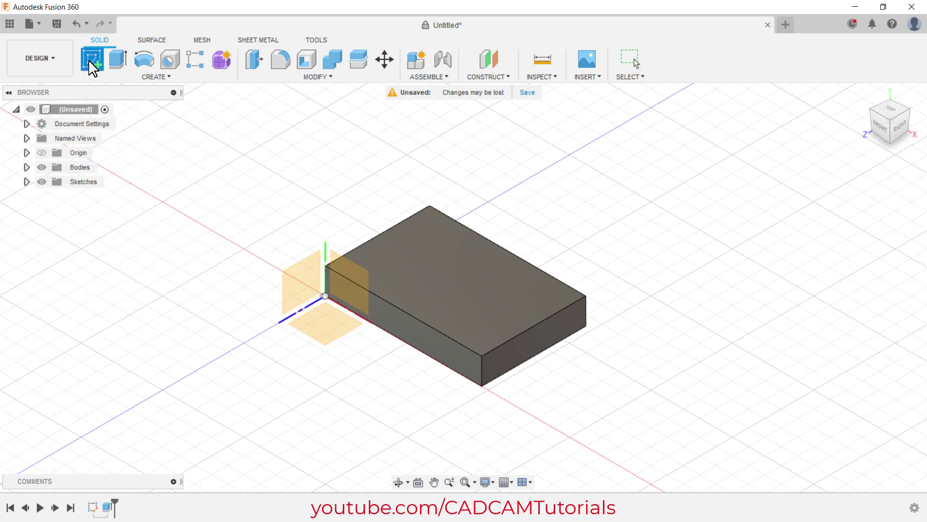
left_click(442, 288)
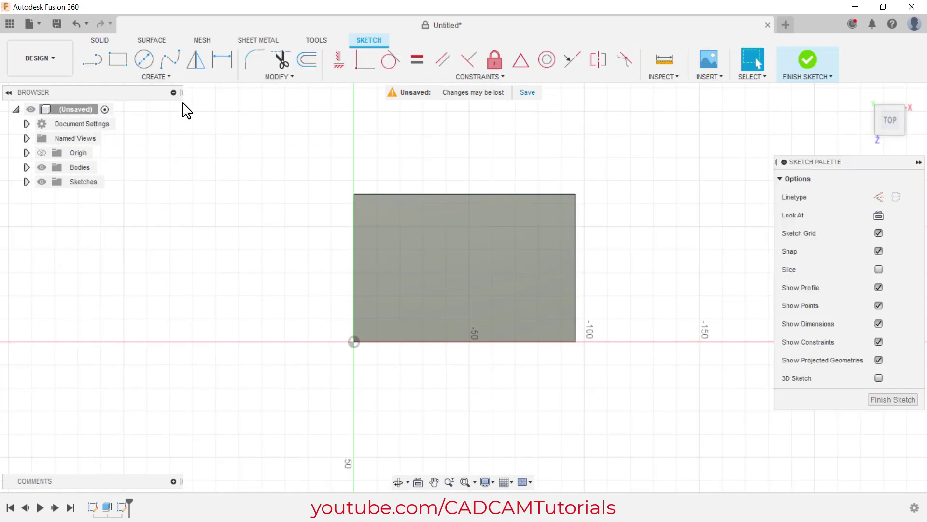
Draw a center-to-center slot about 33 mm between centers and 16 mm wide, with one center on the block's 64 mm edge
left_click(157, 77)
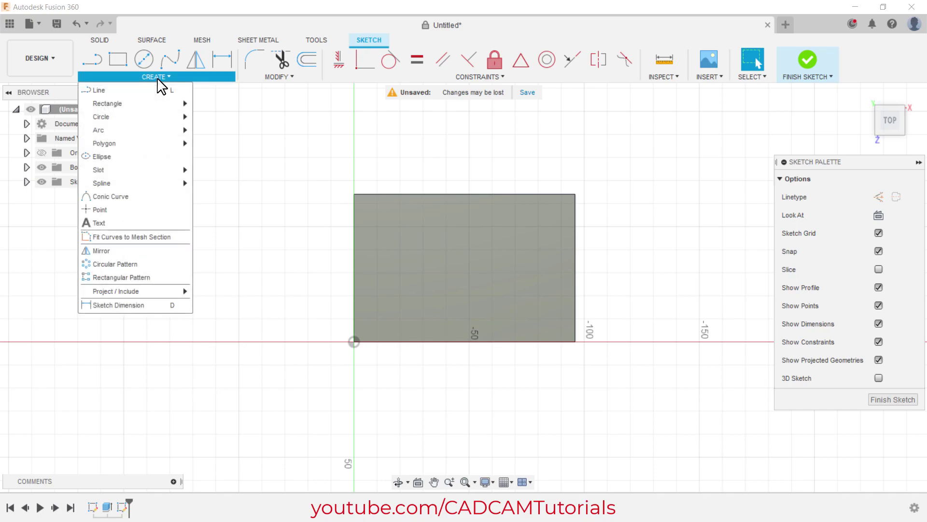
mouse_move(147, 171)
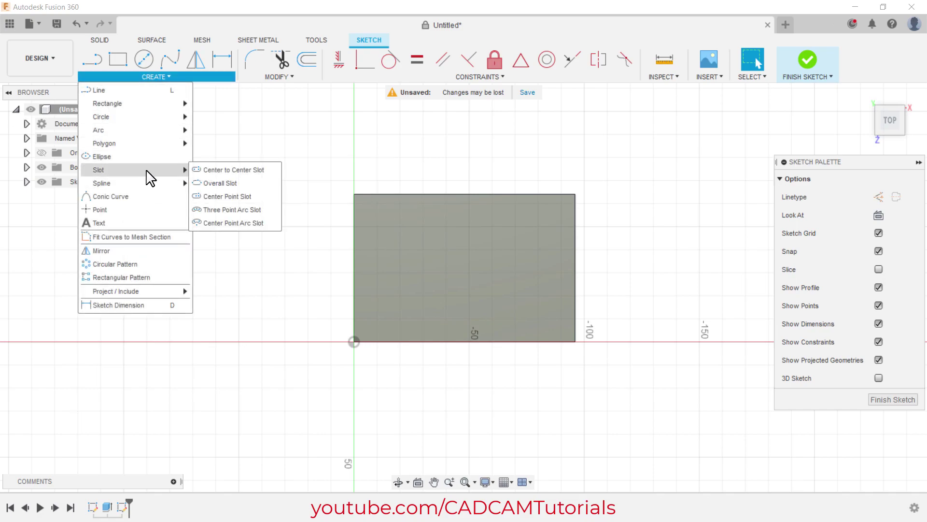
left_click(216, 173)
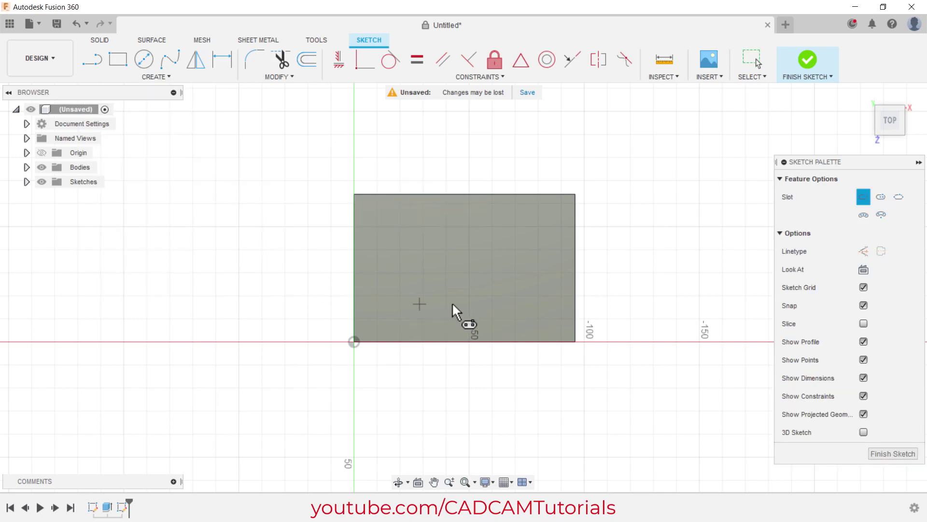
left_click(499, 291)
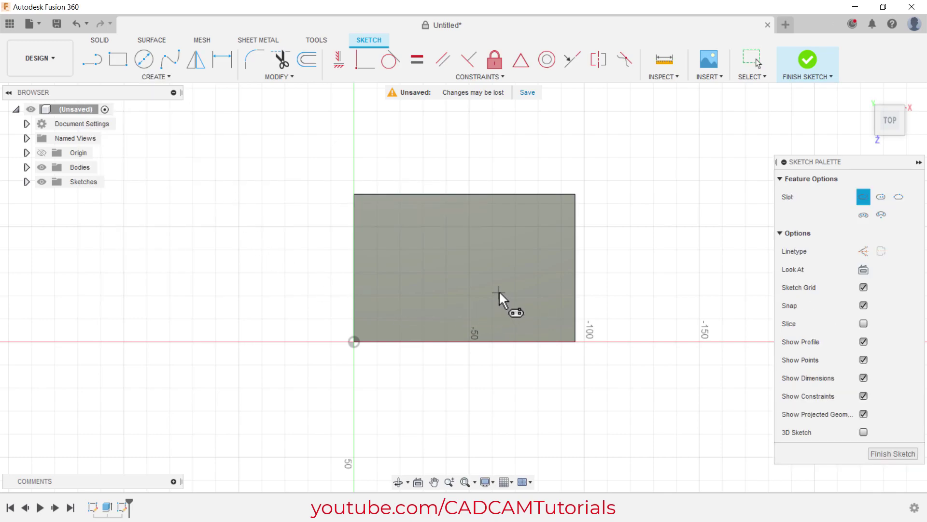
left_click(575, 292)
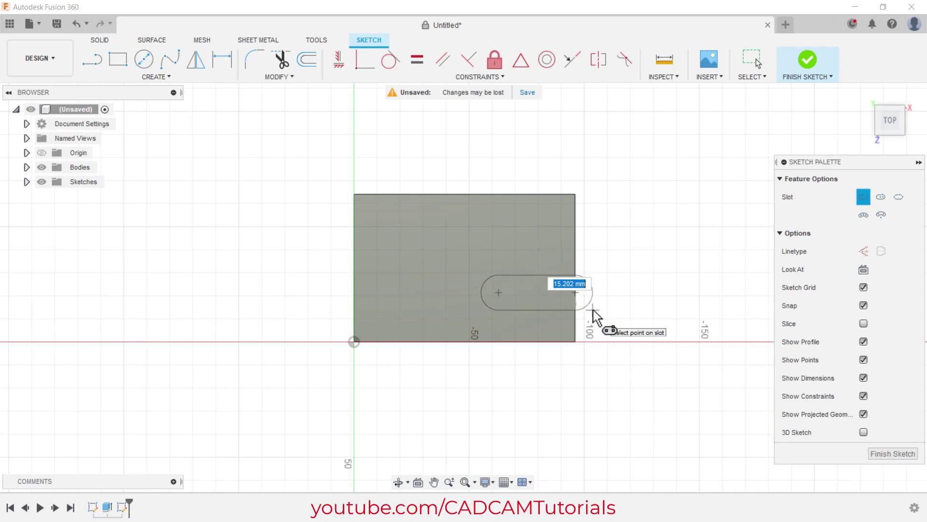
type("16")
key("Tab")
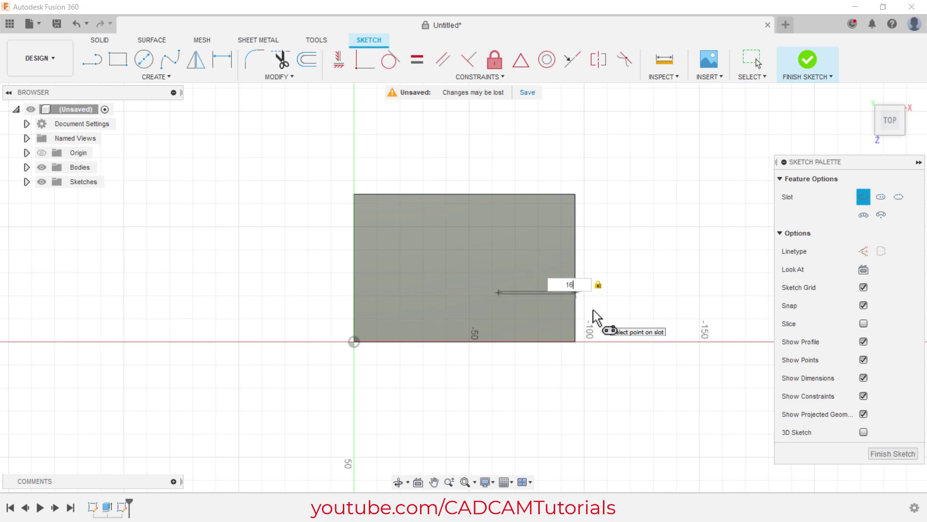
key("Return")
key("Escape")
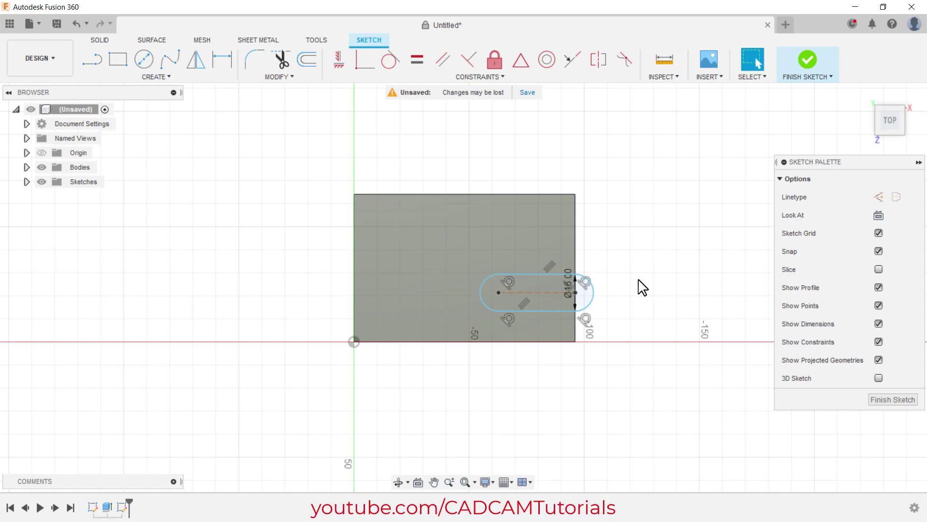
Dimension the slot's nearer straight side 16 mm from the block's 96 mm edge that passes through the origin
left_click(224, 67)
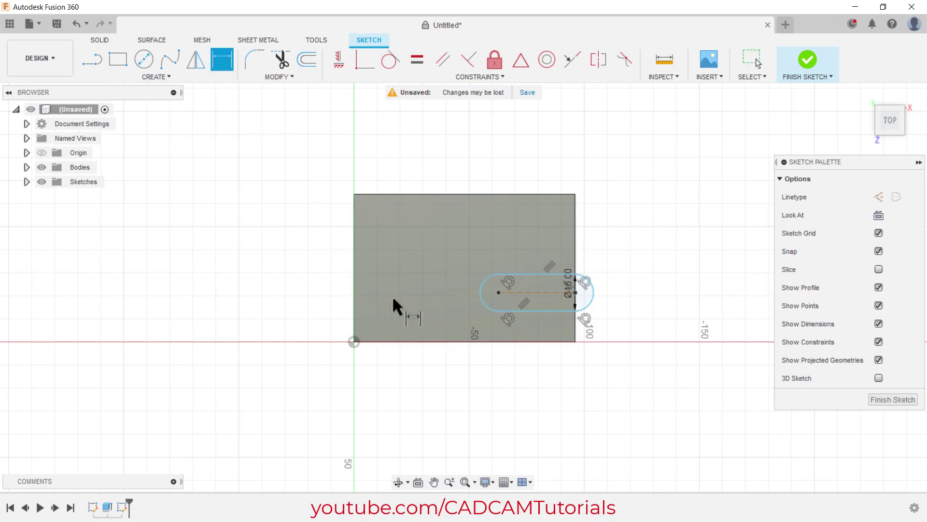
left_click(537, 340)
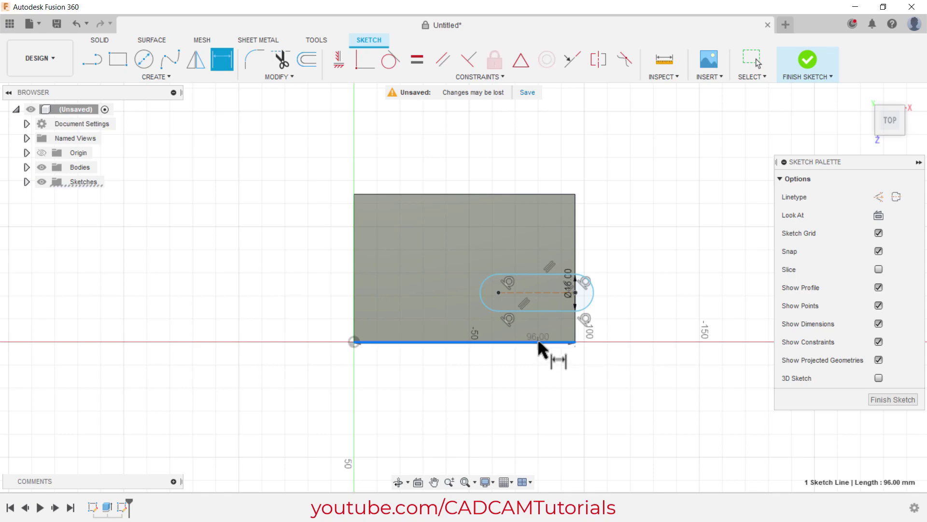
left_click(543, 311)
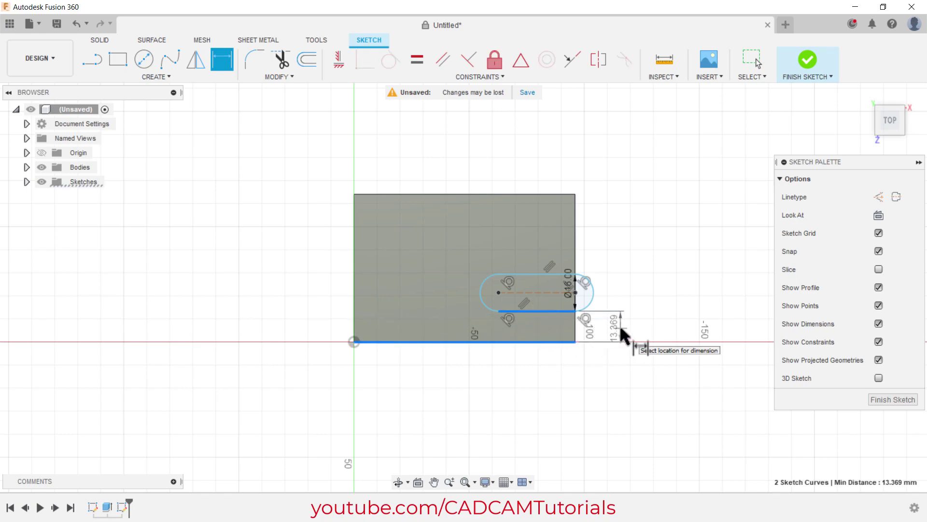
left_click(623, 338)
type("1")
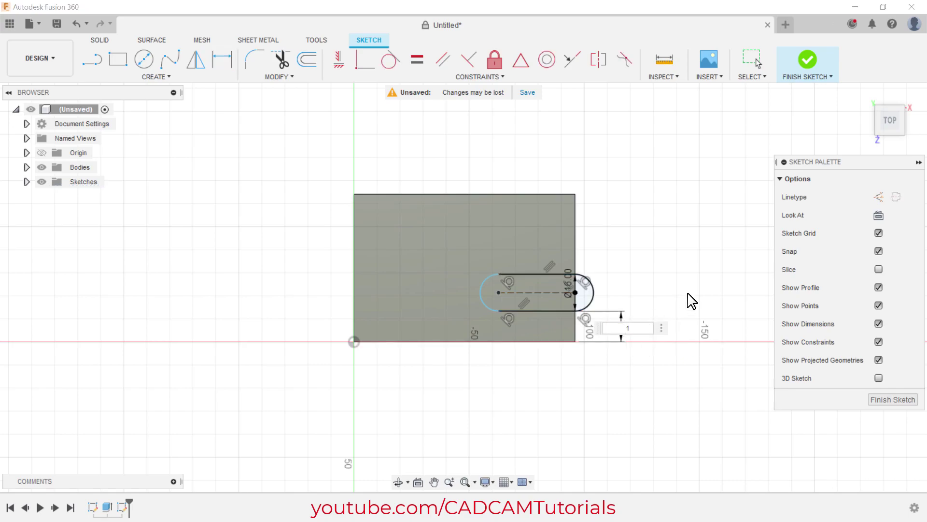
type("6")
key("Return")
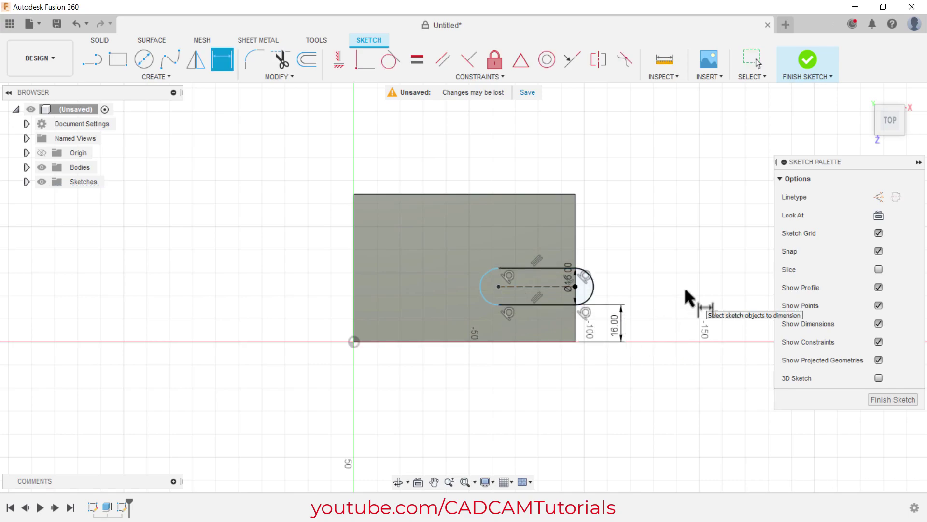
Dimension the distance between the slot's two arc centers as 20 mm
left_click(532, 283)
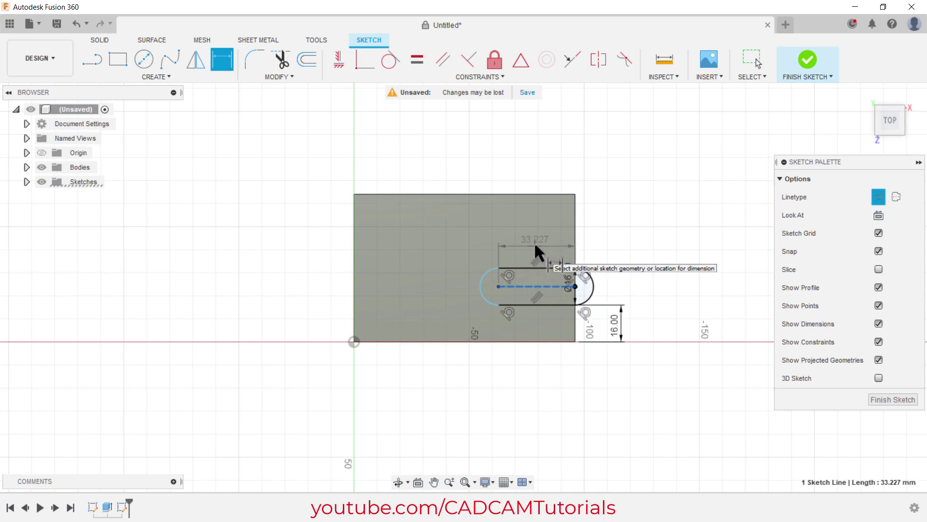
left_click(534, 242)
type("2")
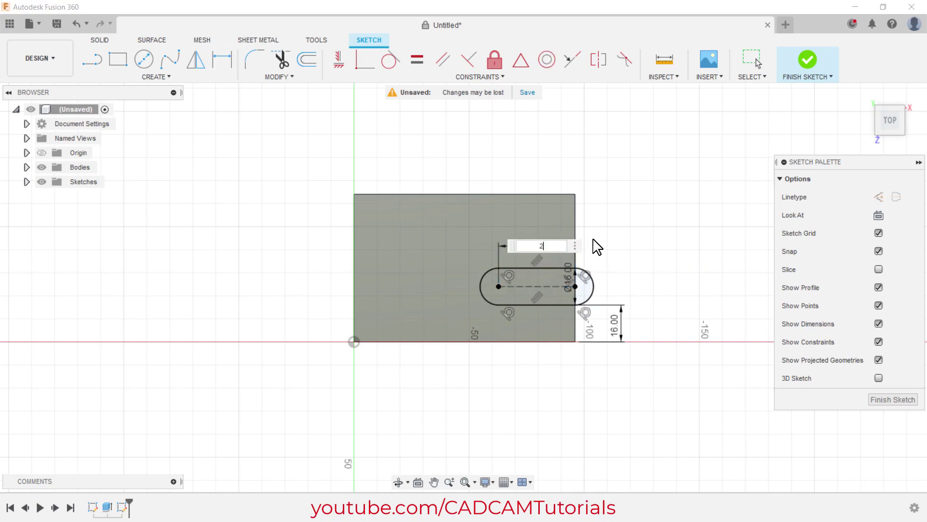
type("0")
key("Return")
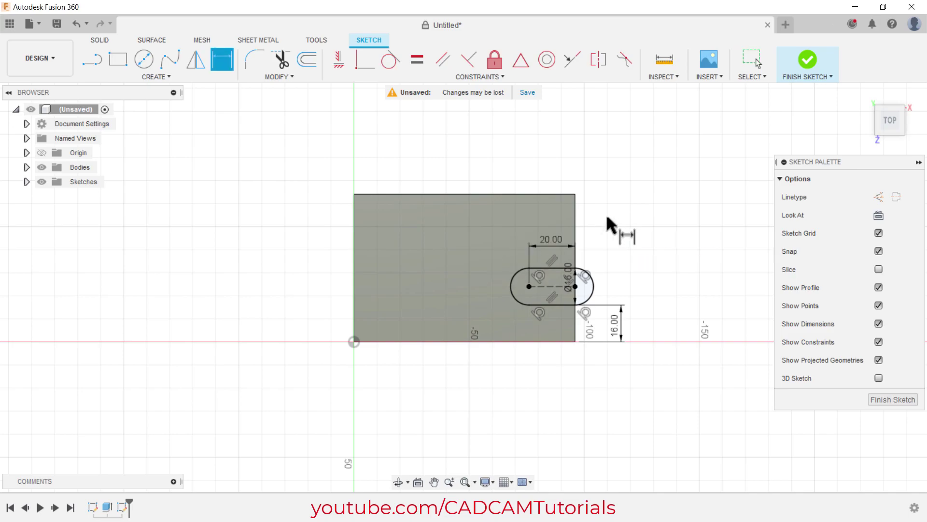
Cut the slot profile lying within the base block by -16 mm with Press Pull, through the full thickness
right_click(613, 222)
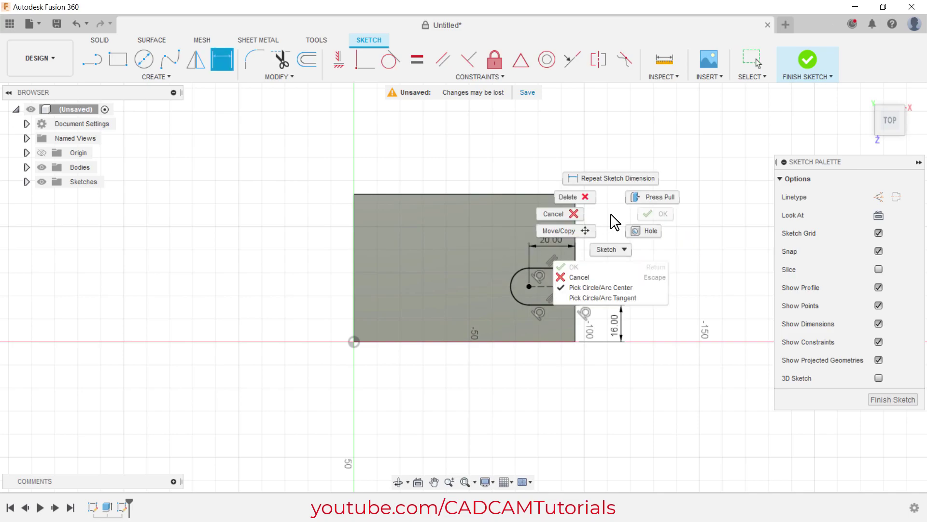
left_click(658, 203)
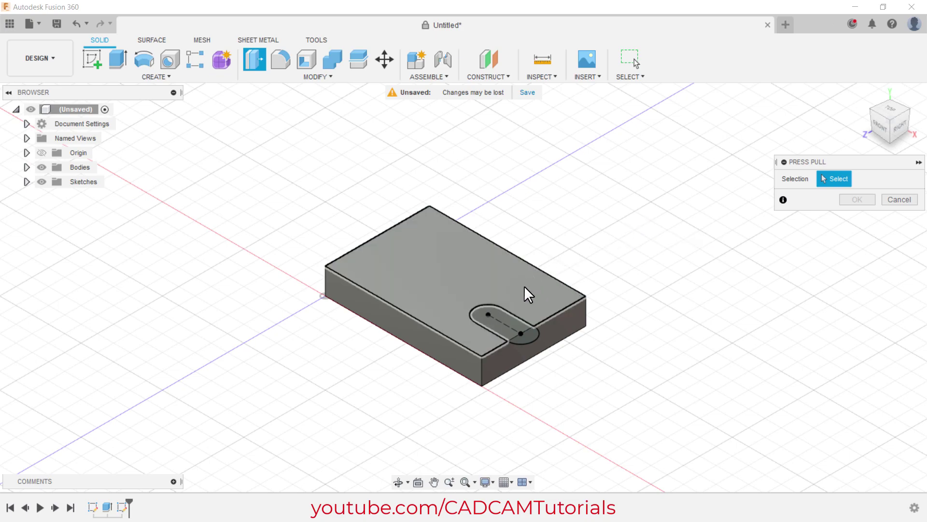
left_click(503, 318)
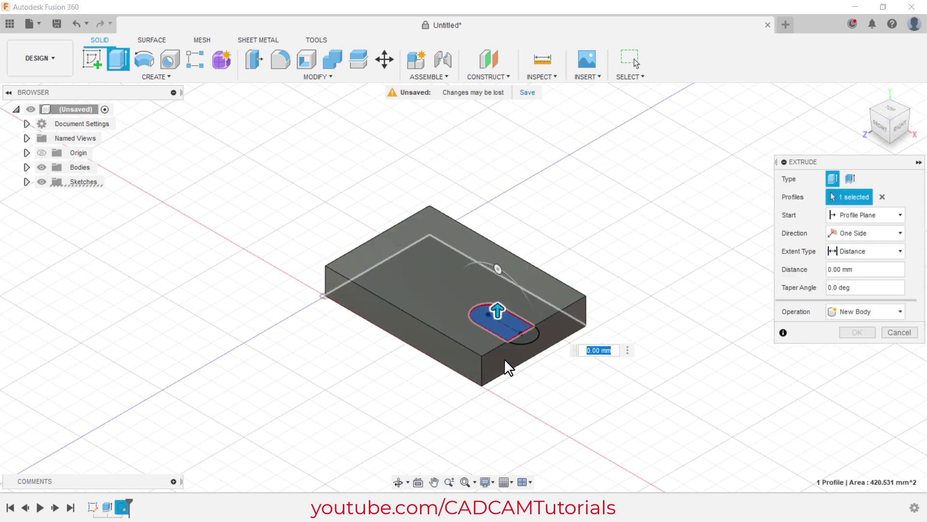
key("BackSpace")
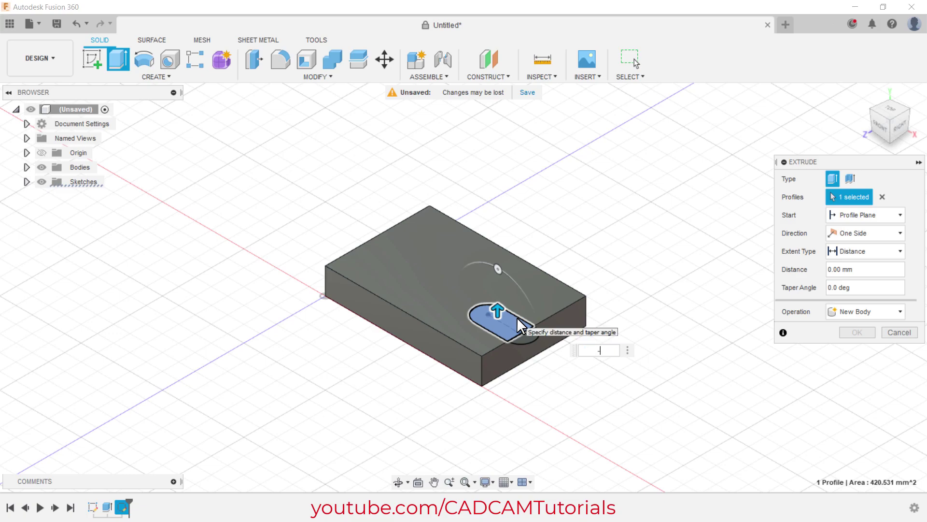
type("-16")
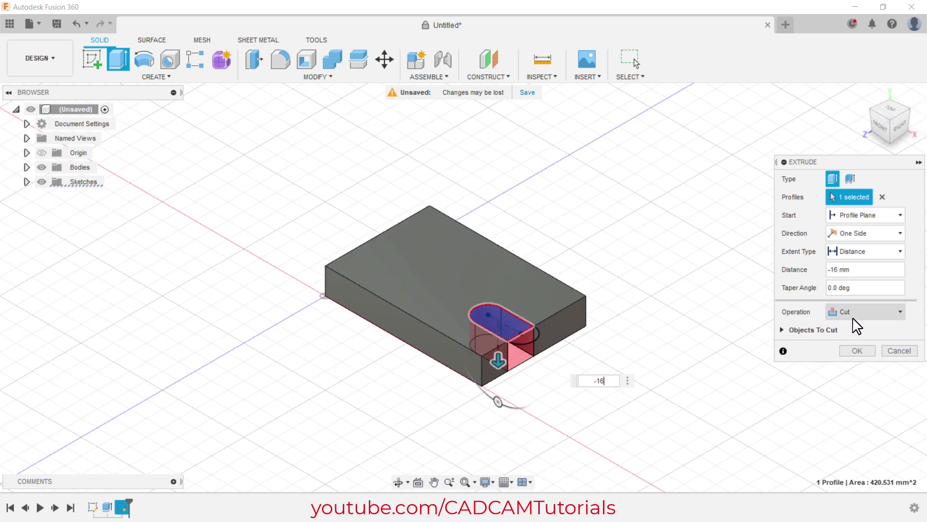
left_click(857, 351)
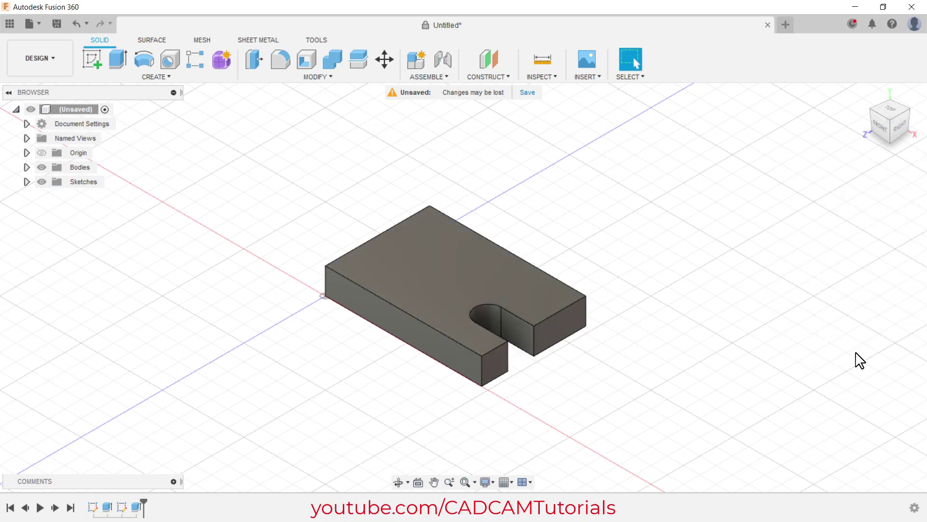
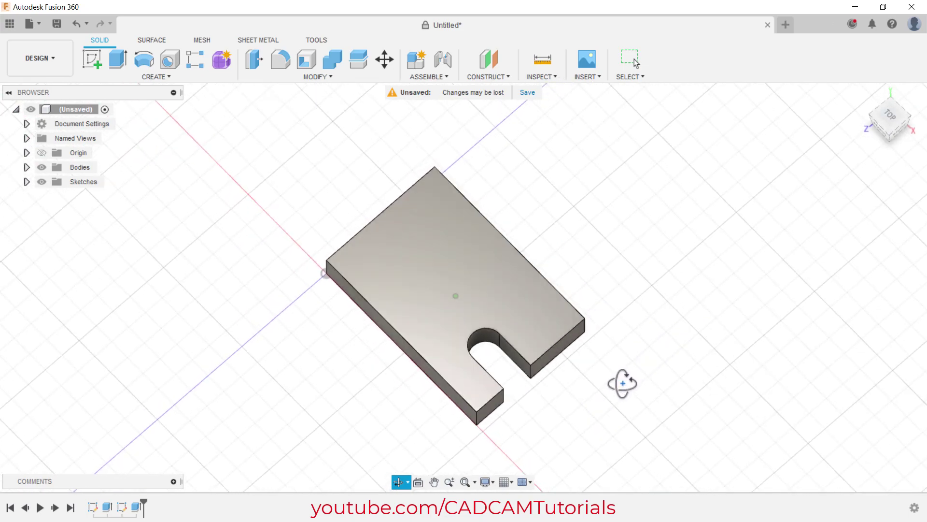
Check the reference drawing for the upright wall's dimensions and start a sketch on the base block's upper face
key("alt+Tab")
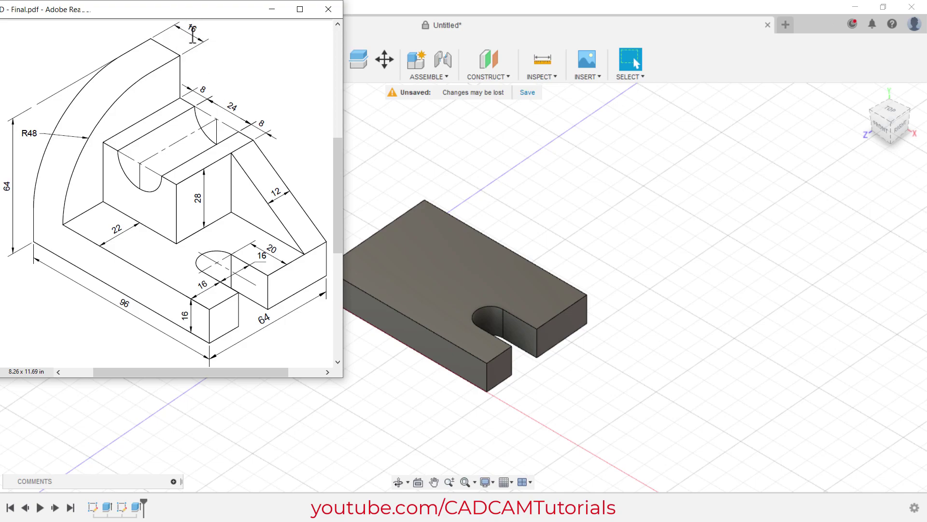
left_click(484, 218)
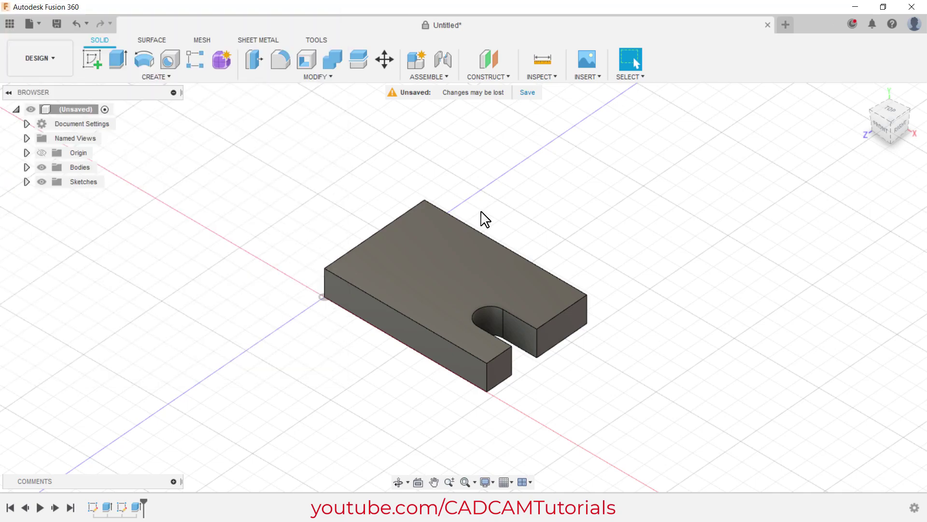
left_click(92, 62)
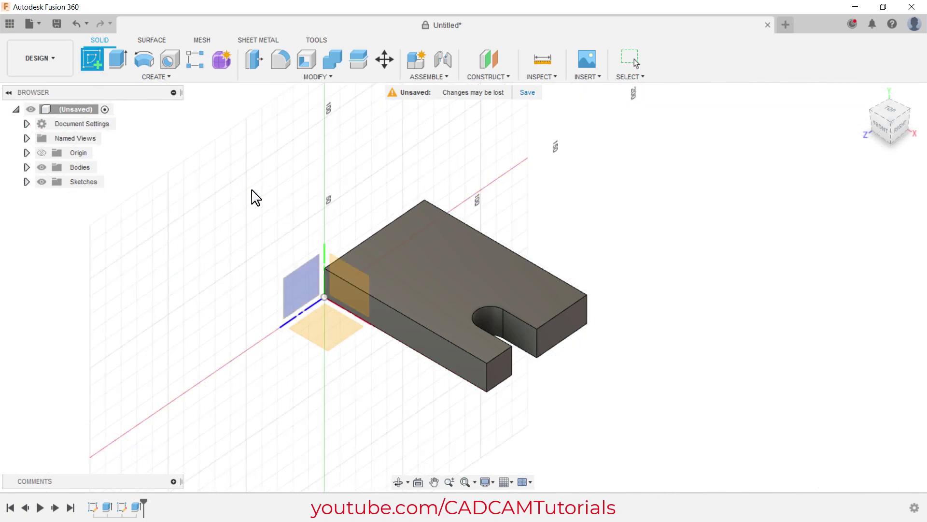
left_click(387, 272)
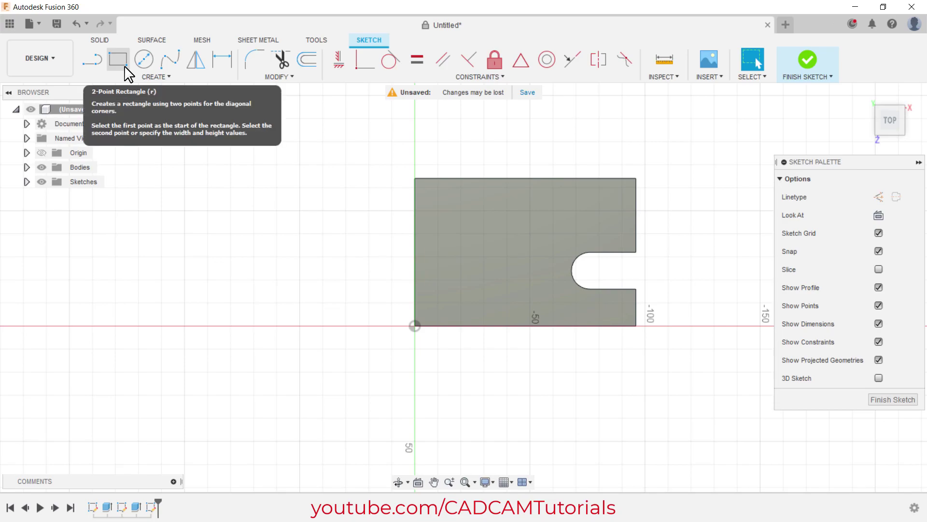
Draw a 16 × 64 mm two-point rectangle from the block's far corner along the full 64 mm edge opposite the slot
left_click(125, 67)
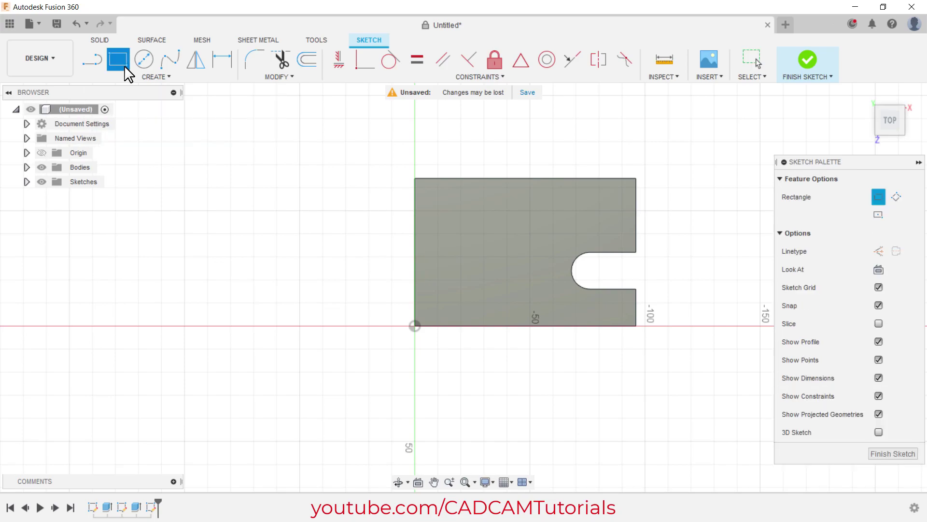
left_click(417, 178)
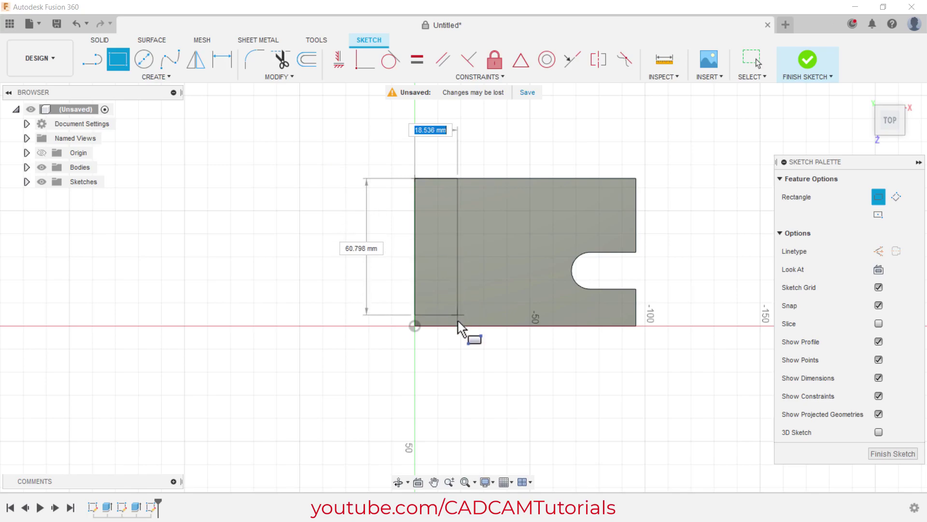
type("16")
key("Tab")
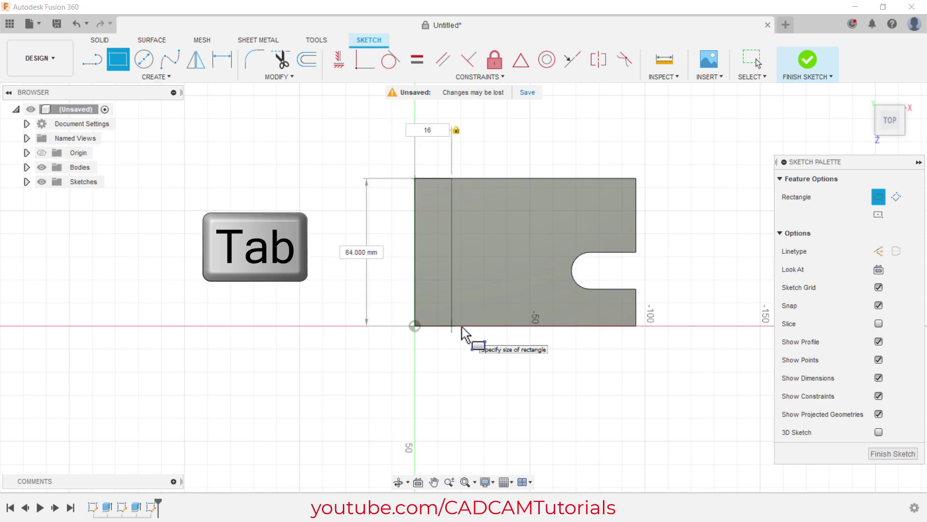
type("64")
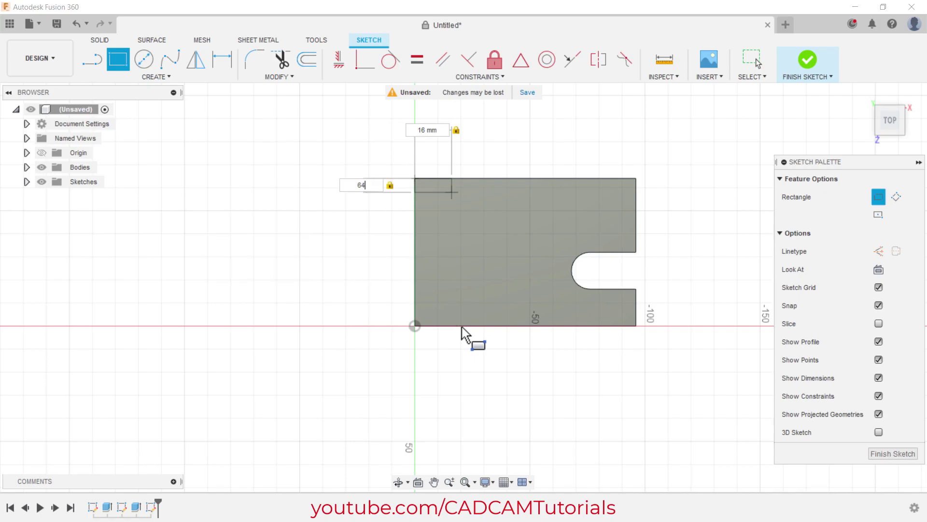
key("Return")
key("Escape")
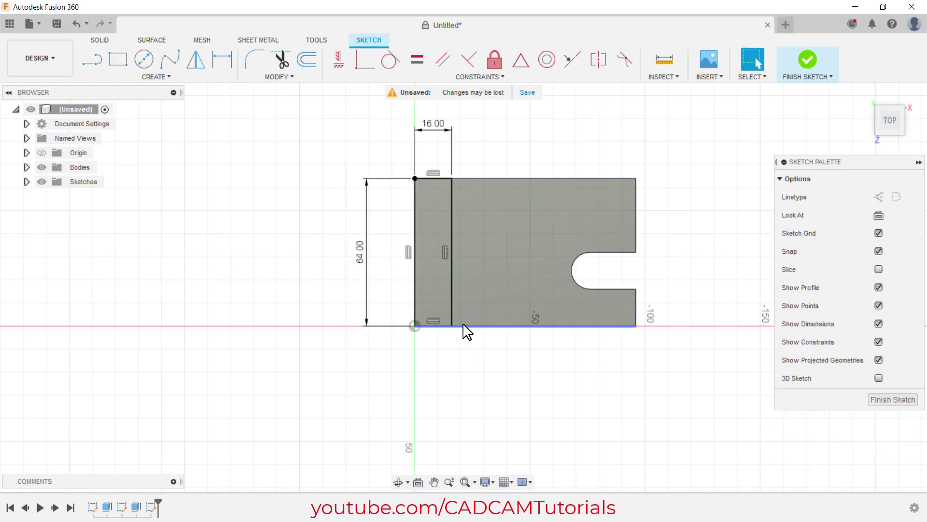
Extrude the 16 × 64 mm strip profile upward 48 mm with Press Pull to form the upright wall
right_click(521, 377)
left_click(555, 355)
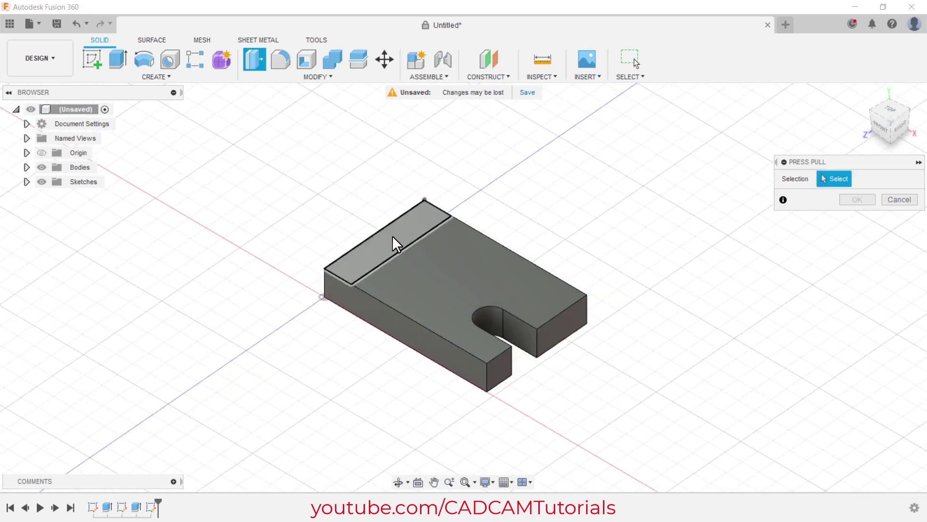
left_click(392, 236)
type("40")
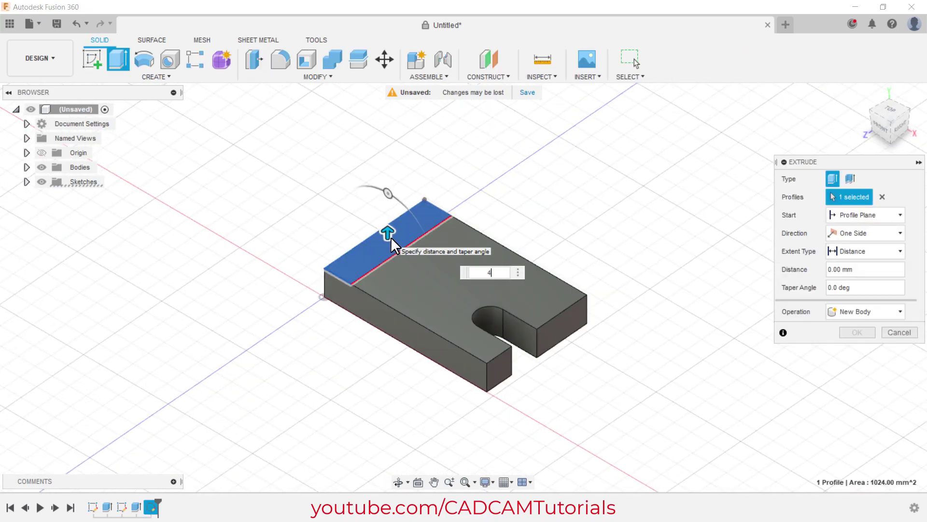
key("Return")
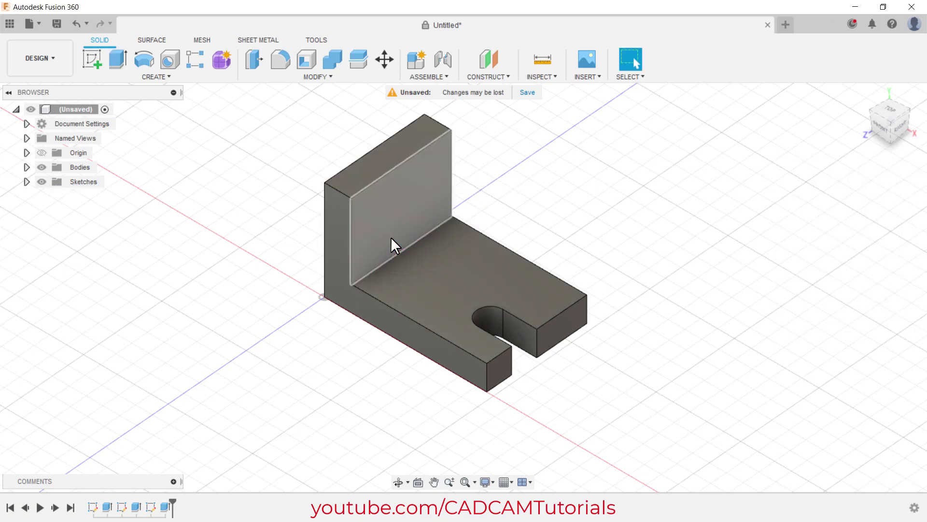
Check the wall's radius in the reference drawing and fillet its short upper edge on the origin side with a 48 mm radius
key("alt+Tab")
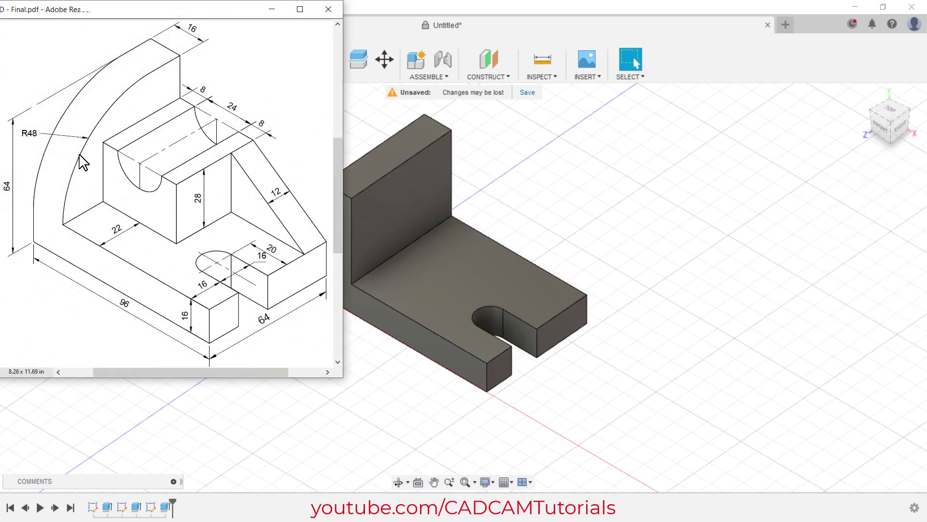
left_click(570, 241)
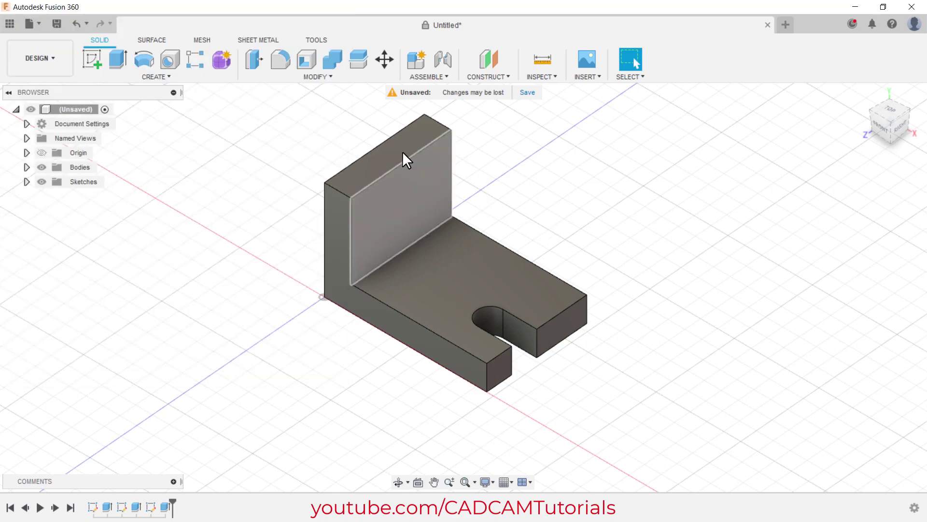
left_click(280, 59)
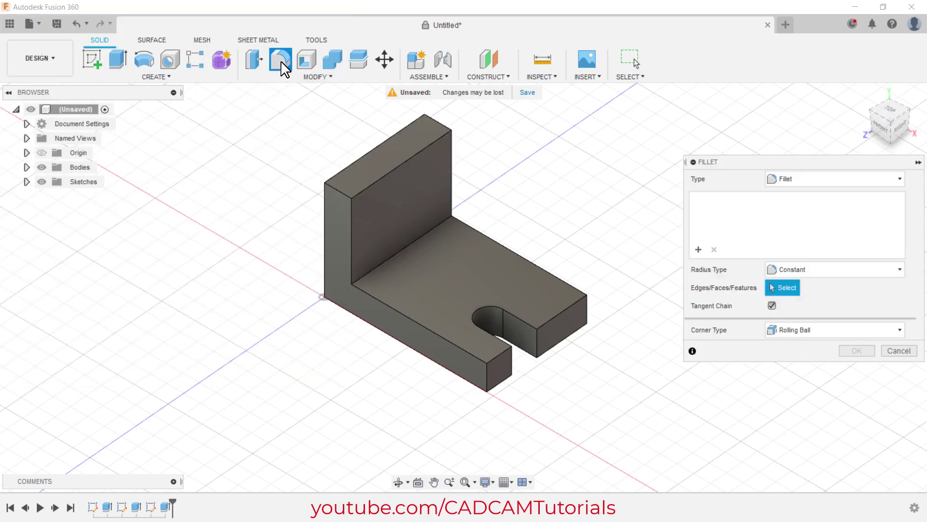
left_click(339, 189)
type("4")
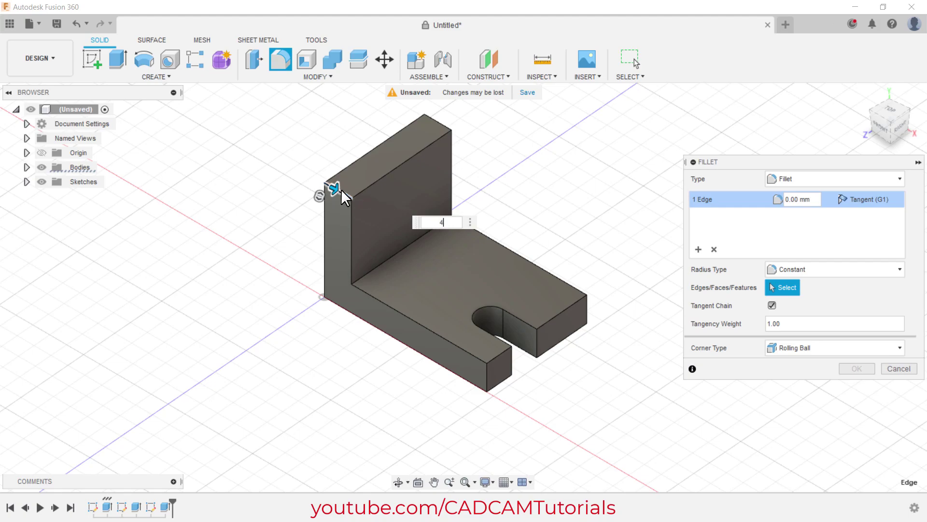
type("8")
key("Return")
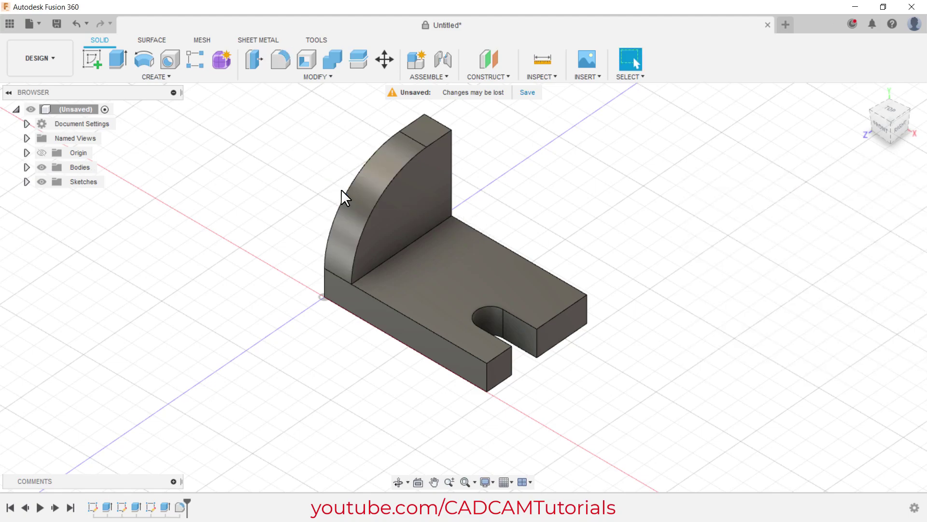
Check the reference drawing for the raised center block's dimensions and start a sketch on the base's upper face
middle_click_drag(323, 251, 456, 277)
key("alt+Tab")
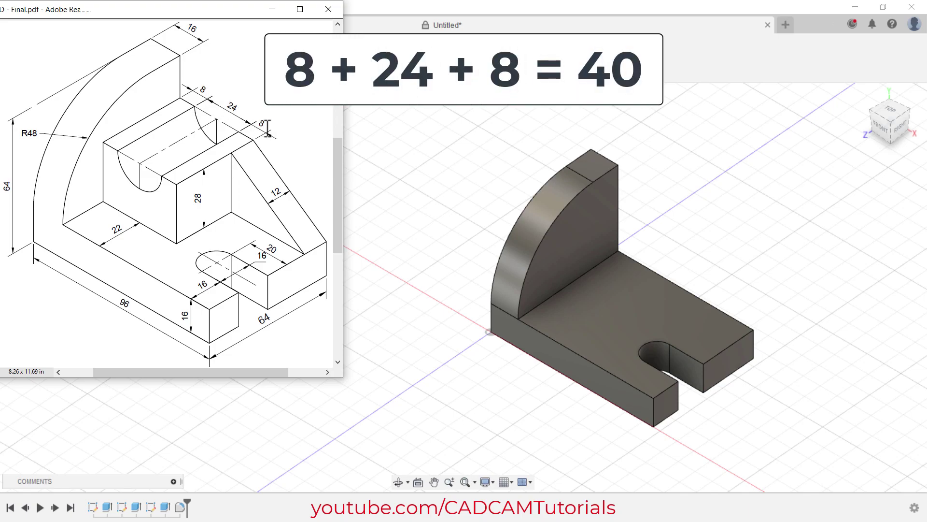
left_click(441, 238)
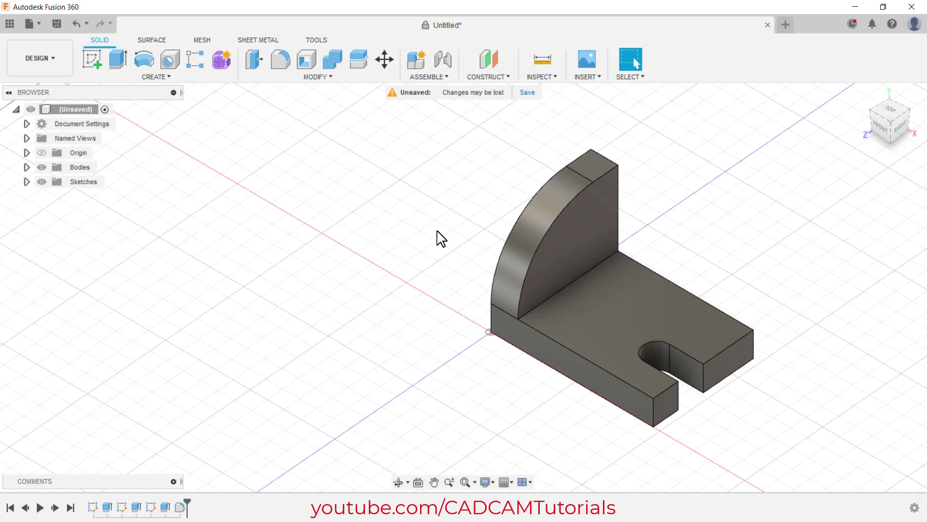
left_click(95, 67)
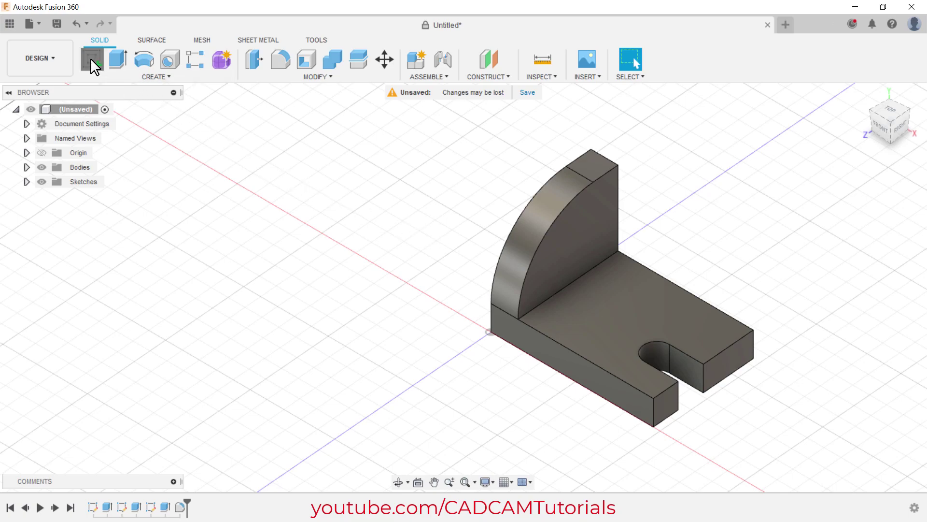
left_click(583, 322)
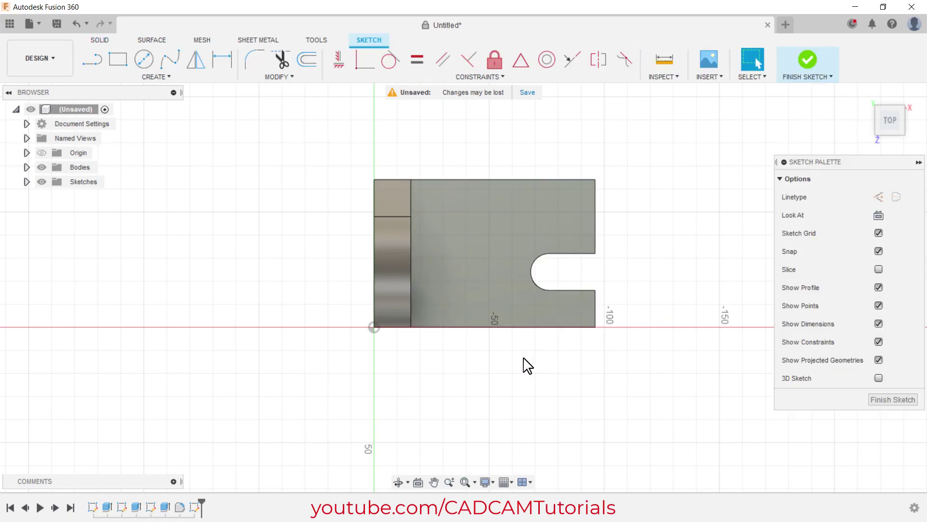
Draw a 40 mm wide two-point rectangle from the wall's inner corner on the far 96 mm edge, stopping short of the opposite edge
key("r")
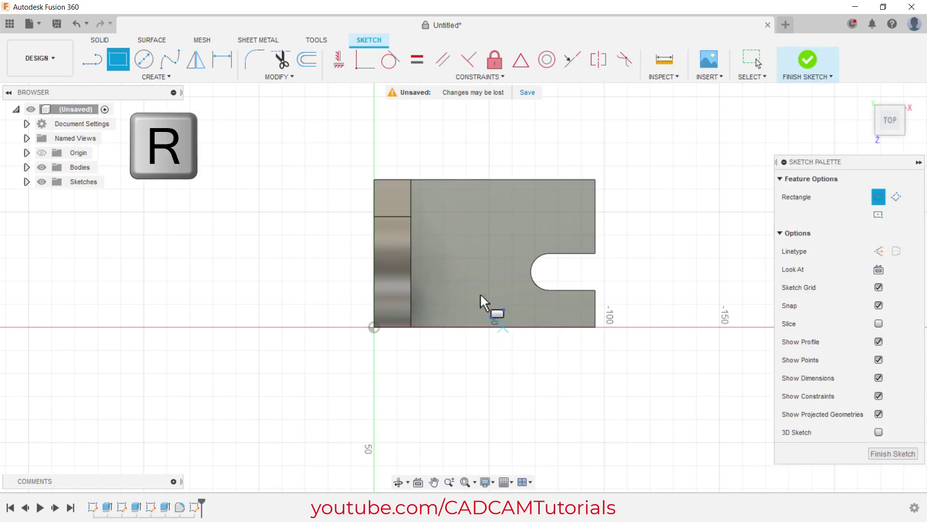
left_click(411, 178)
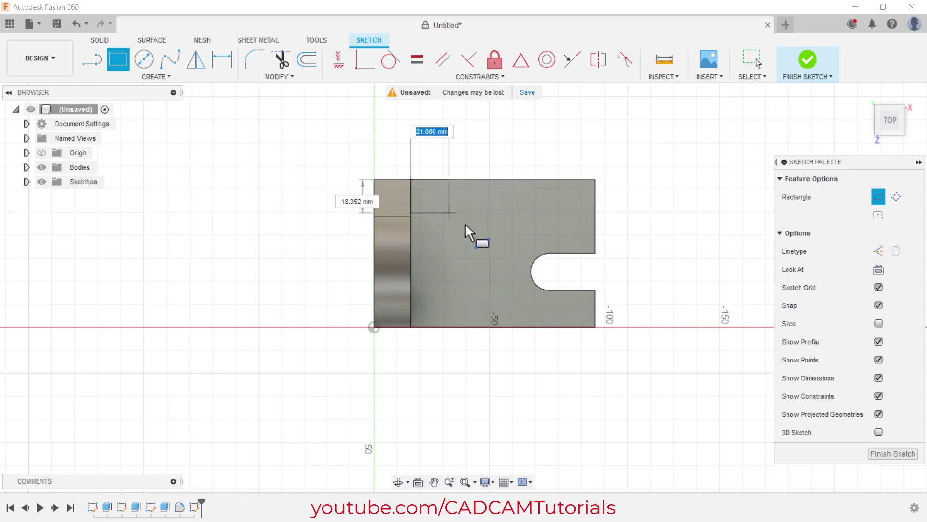
type("40")
key("Tab")
left_click(502, 274)
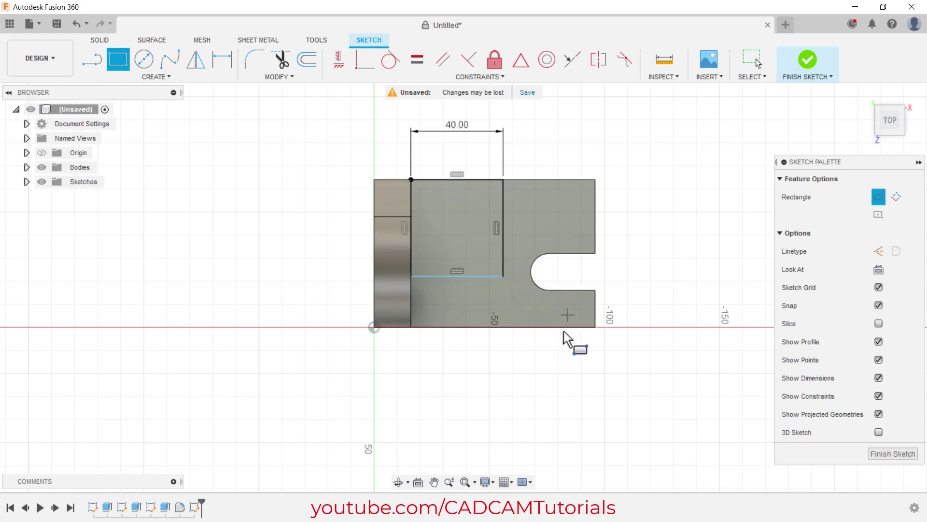
right_click(504, 368)
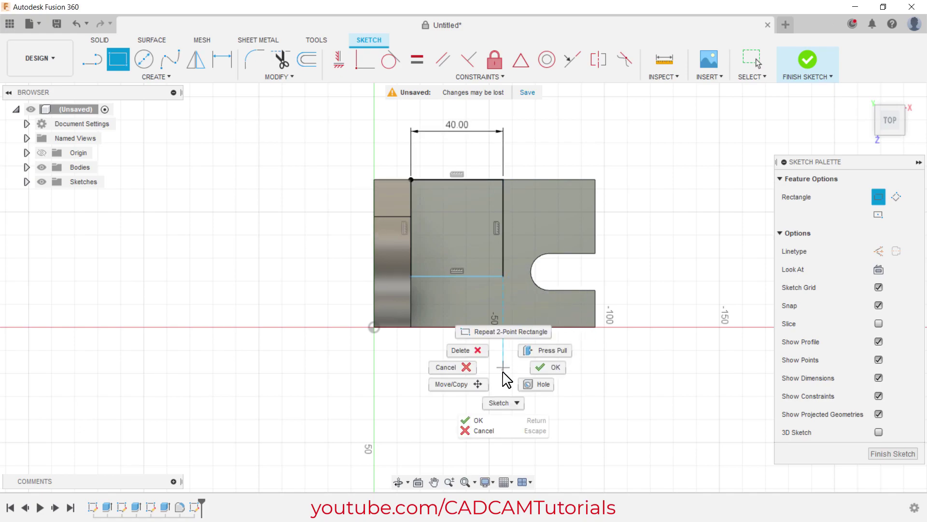
Dimension the gap between the rectangle's open-side edge and the base's parallel long edge, setting it to 22 mm
right_click(503, 399)
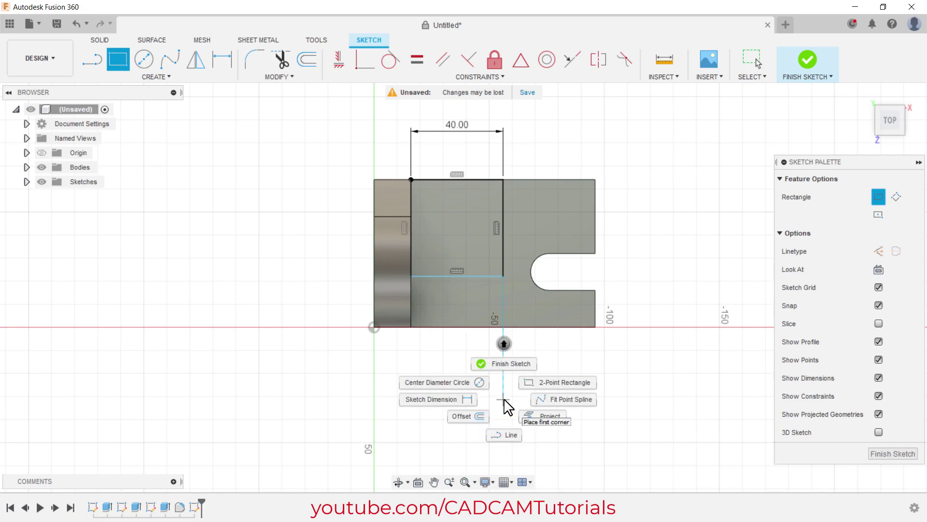
left_click(442, 401)
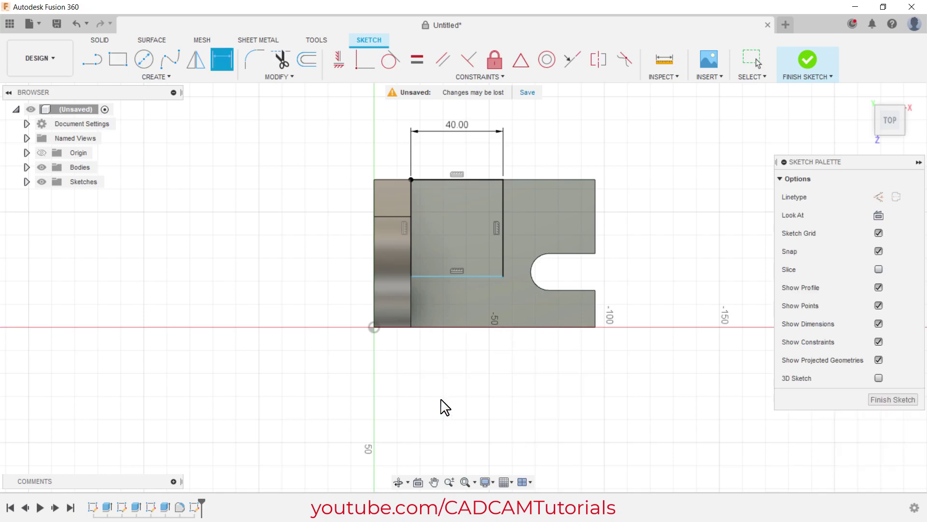
left_click(471, 325)
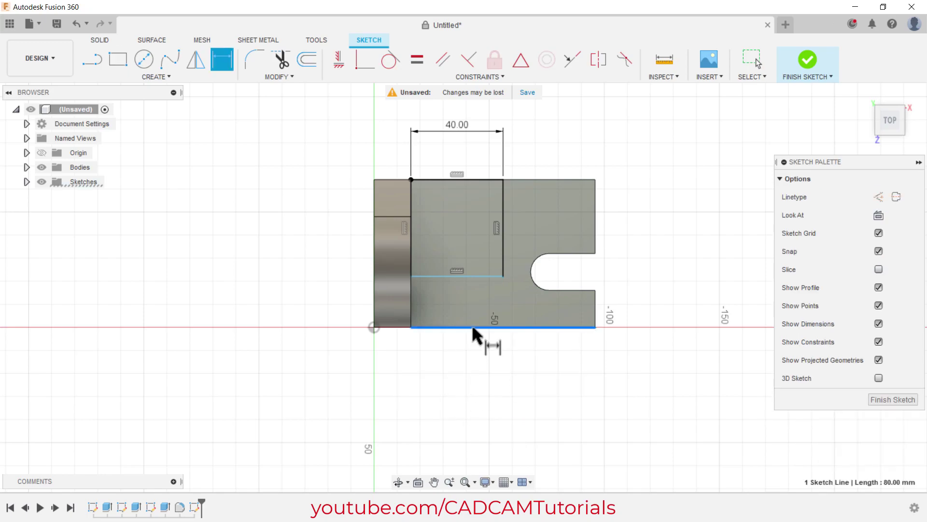
left_click(483, 274)
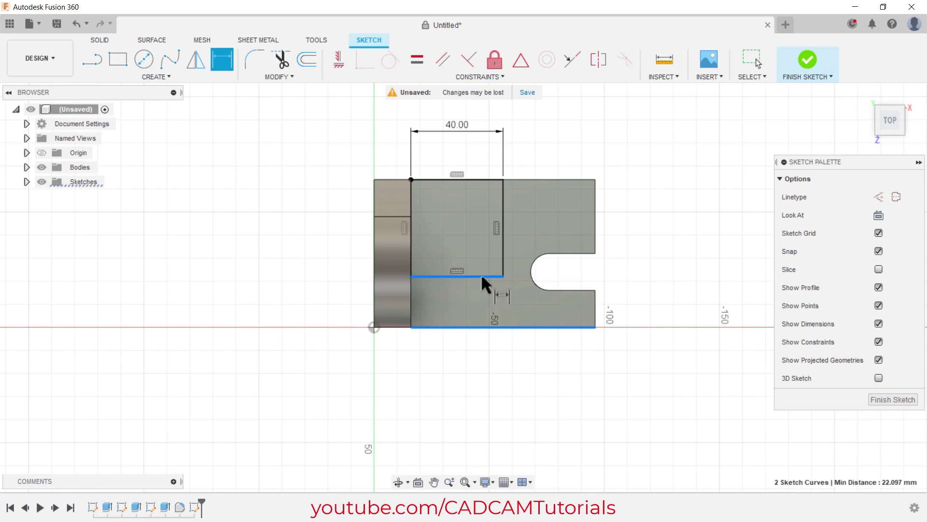
left_click(522, 301)
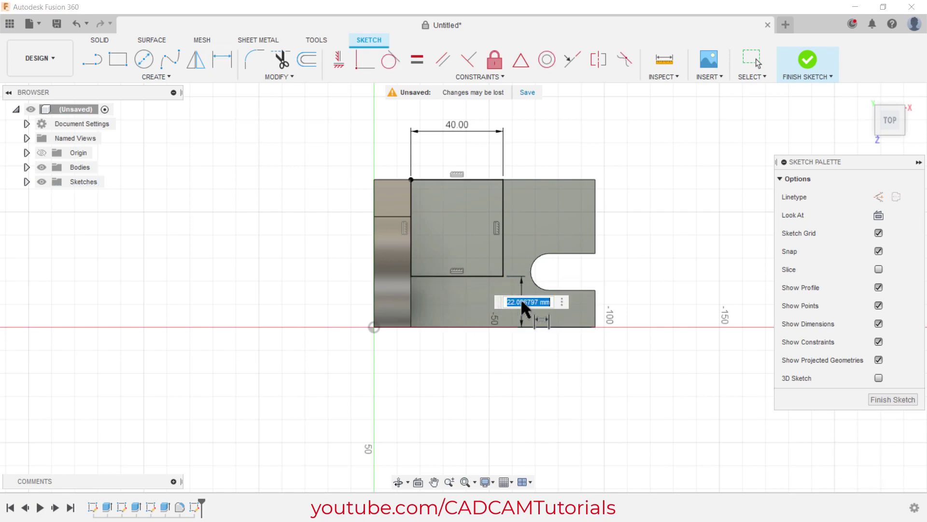
key("Return")
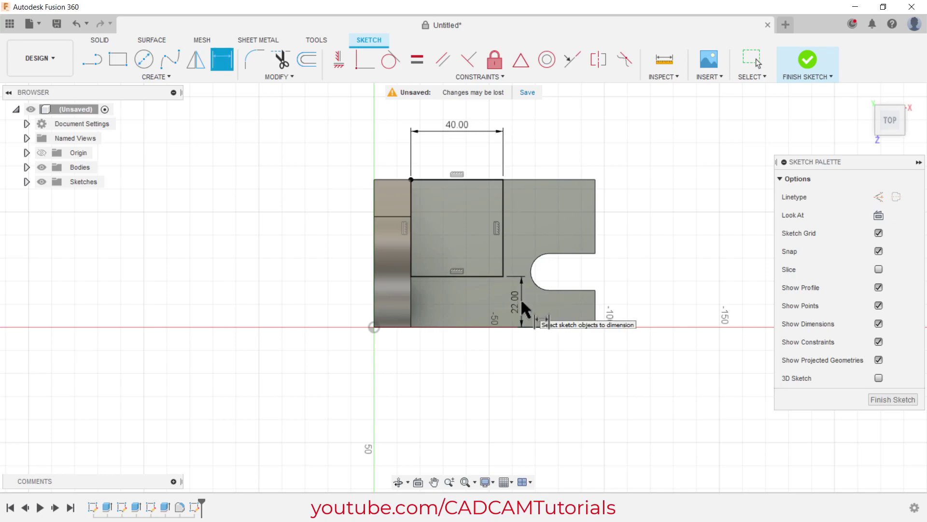
Extrude the rectangle beside the wall 28 mm upward with Press Pull, joining it to the base
right_click(577, 280)
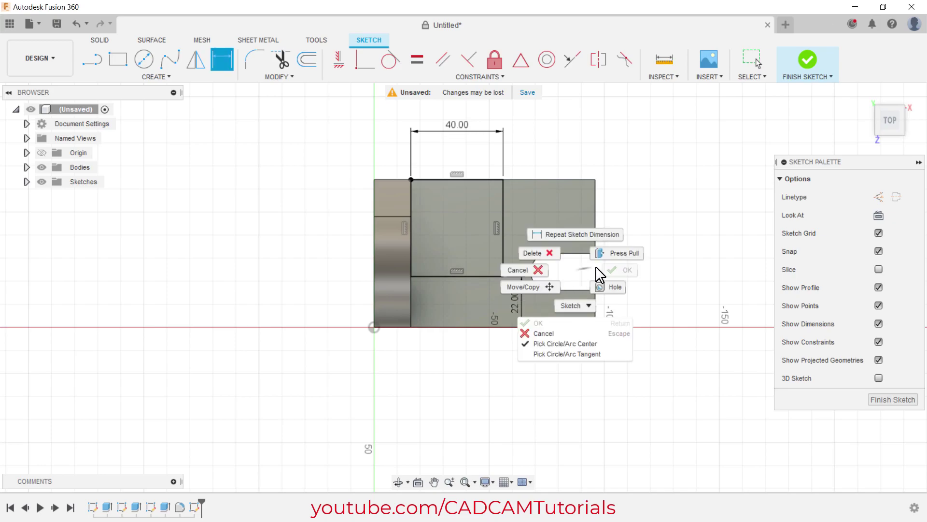
left_click(627, 253)
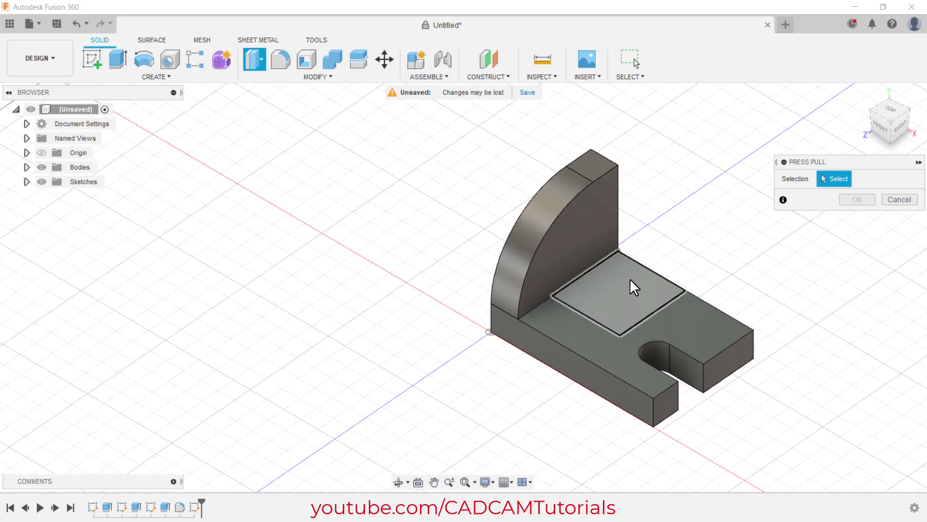
left_click(616, 300)
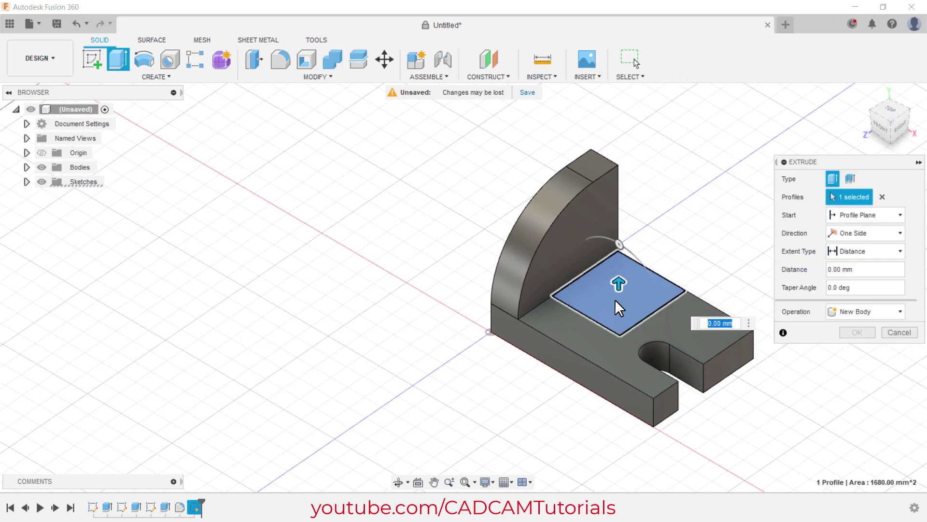
type("20")
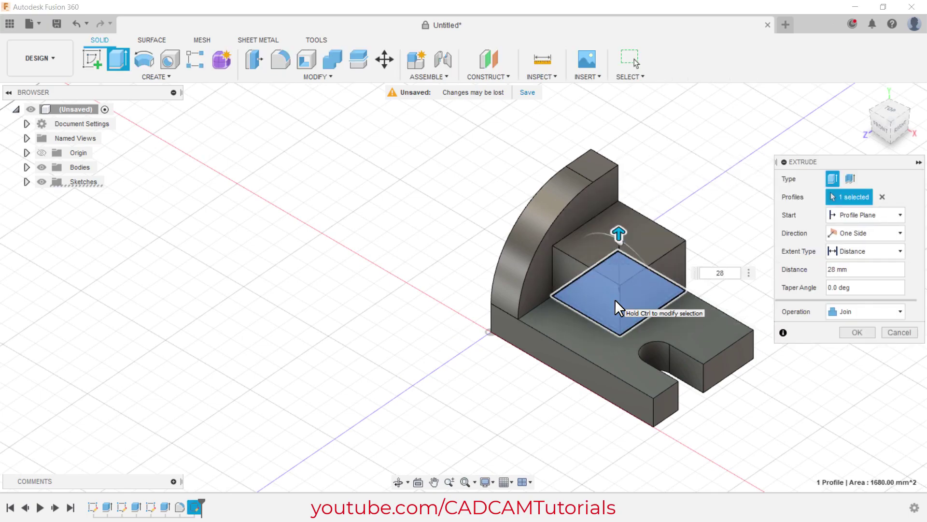
key("Return")
Check the groove dimensions in the reference drawing and start a sketch on the block's front face above the 22 mm ledge
scroll(734, 271, "up", 3)
key("alt+Tab")
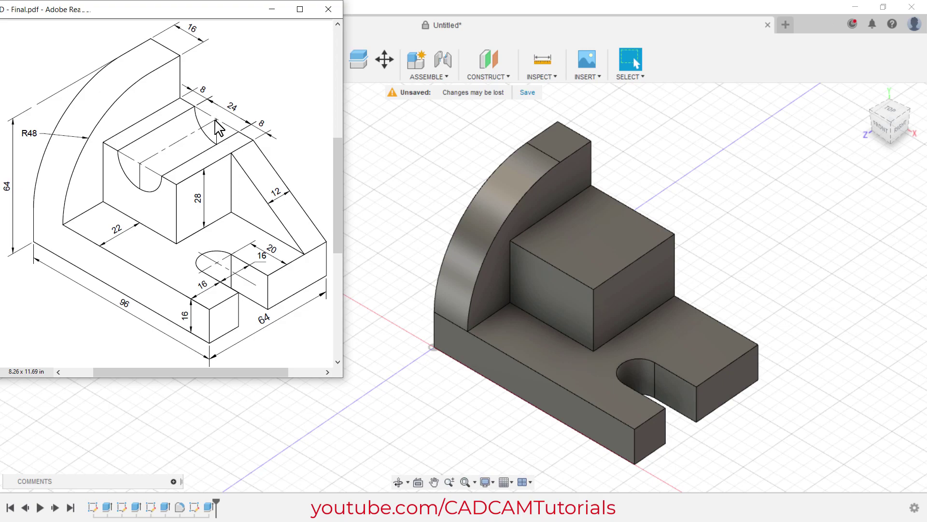
left_click(431, 177)
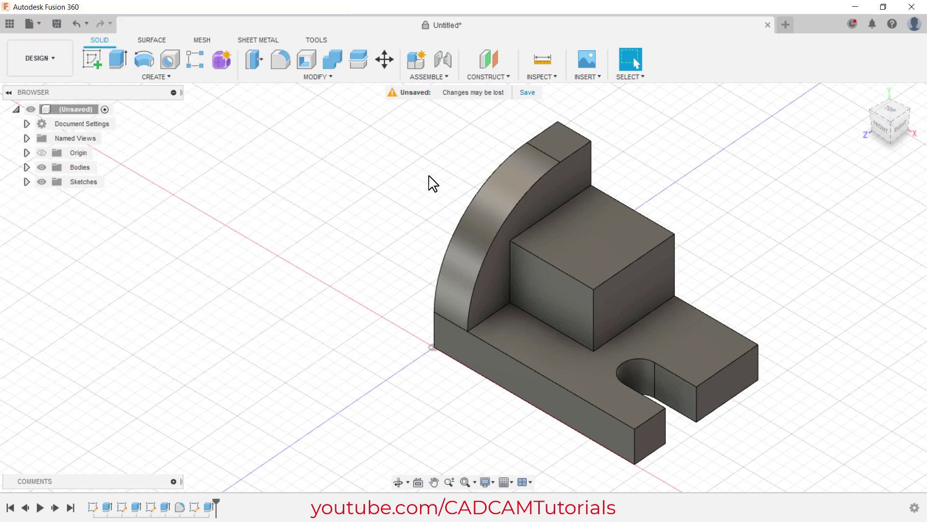
left_click(90, 63)
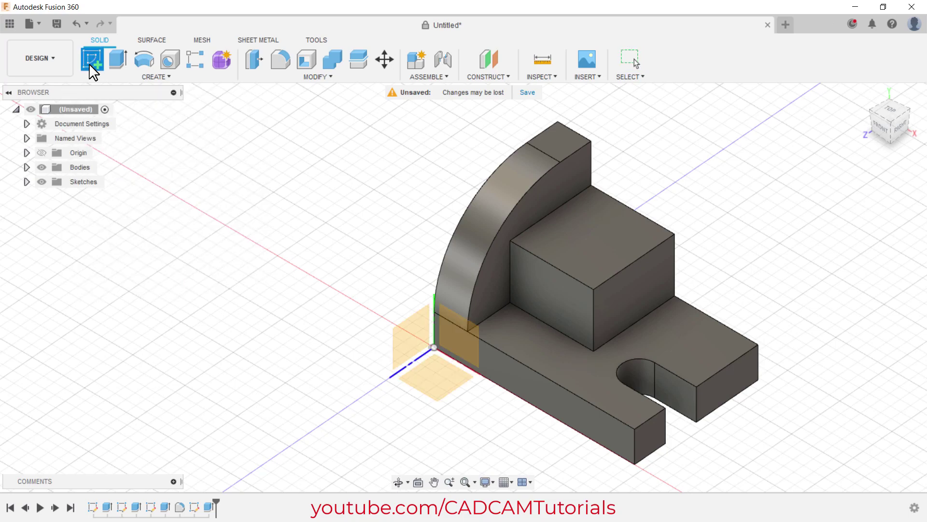
left_click(554, 309)
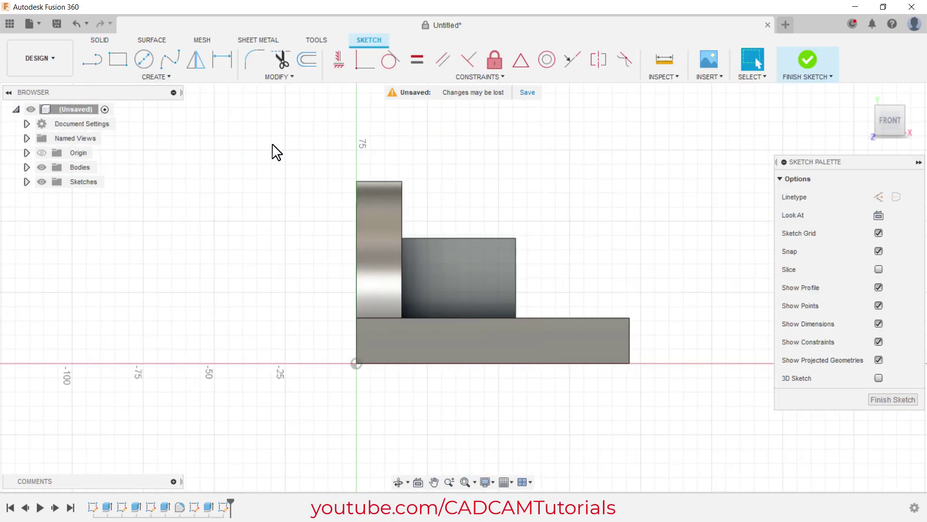
Draw a 24 mm center diameter circle at the midpoint of the block face's upper edge
left_click(144, 60)
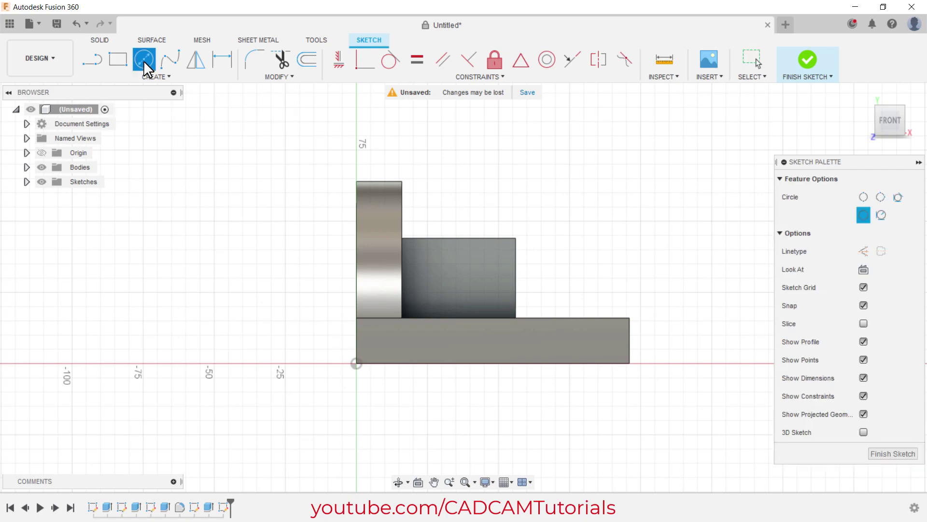
left_click(460, 237)
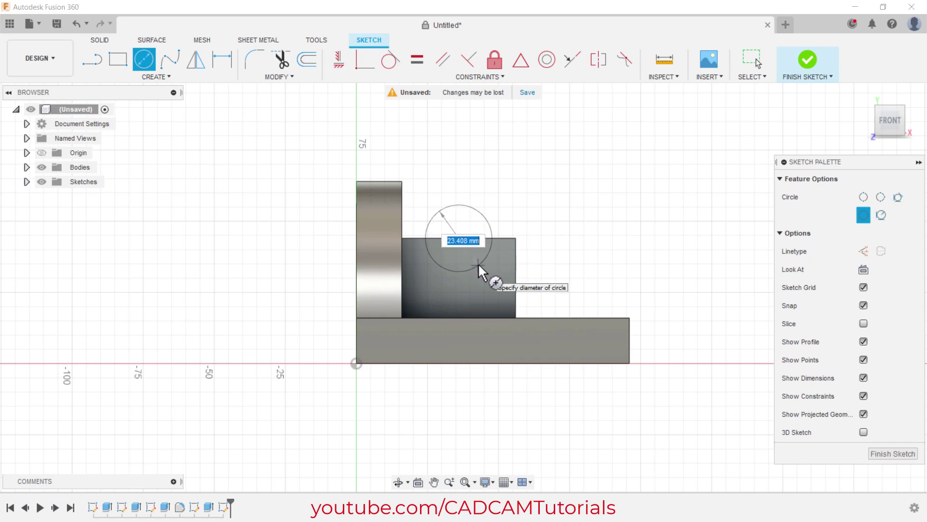
type("24")
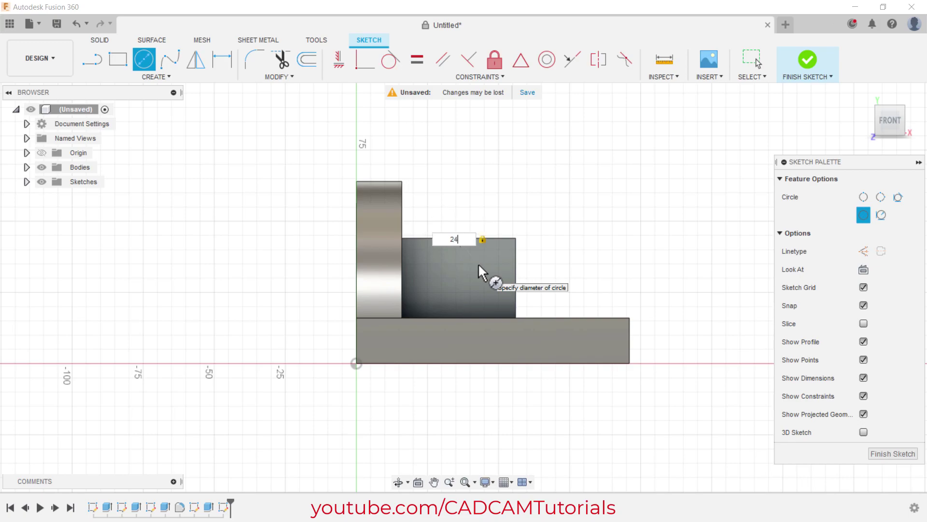
key("Return")
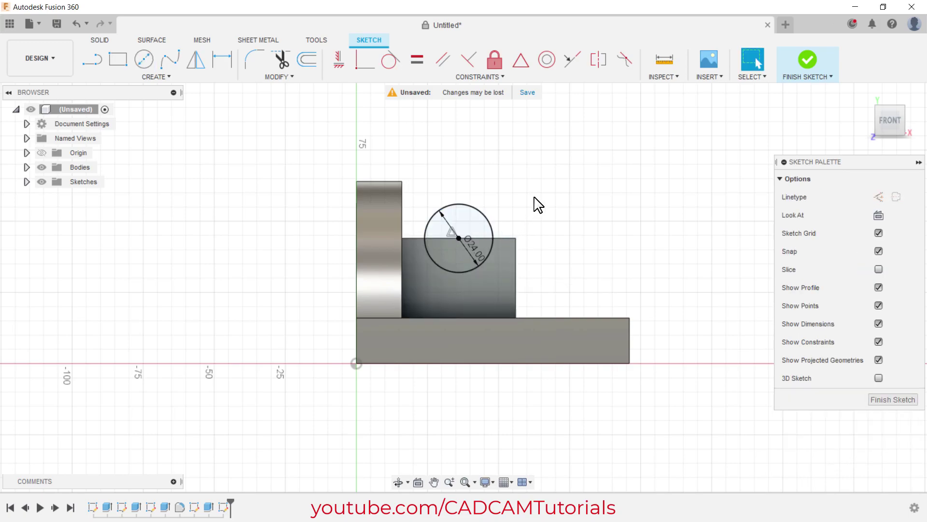
Cut the circle's lower half through the block with Press Pull, using the All extent type
right_click(538, 205)
left_click(575, 180)
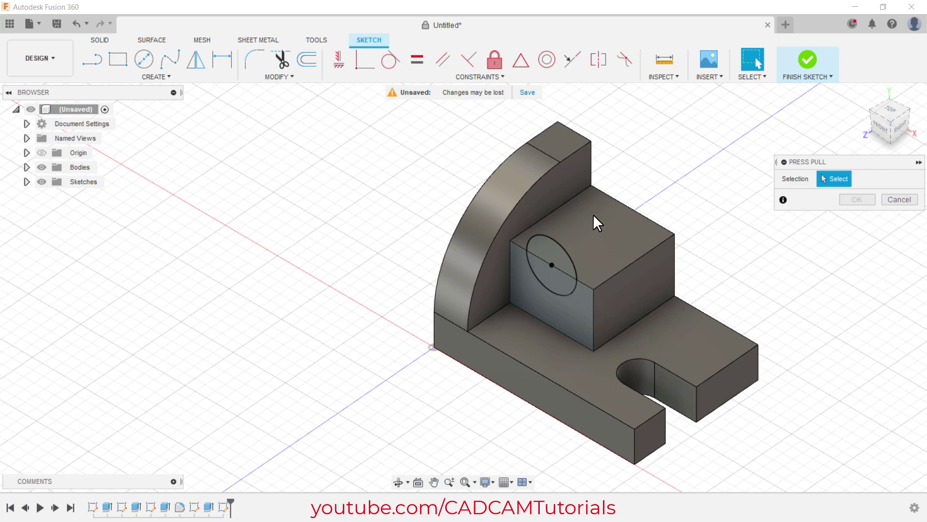
left_click(541, 272)
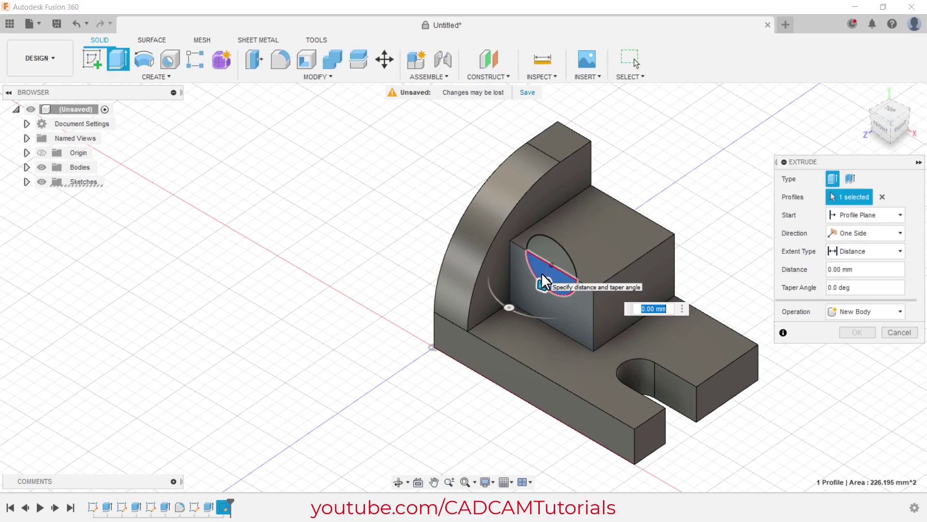
left_click_drag(541, 282, 666, 200)
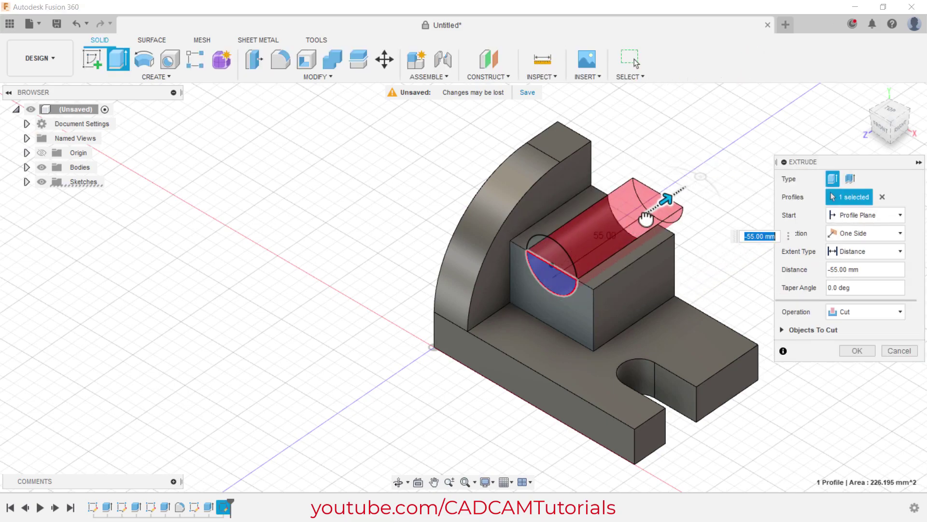
left_click(861, 251)
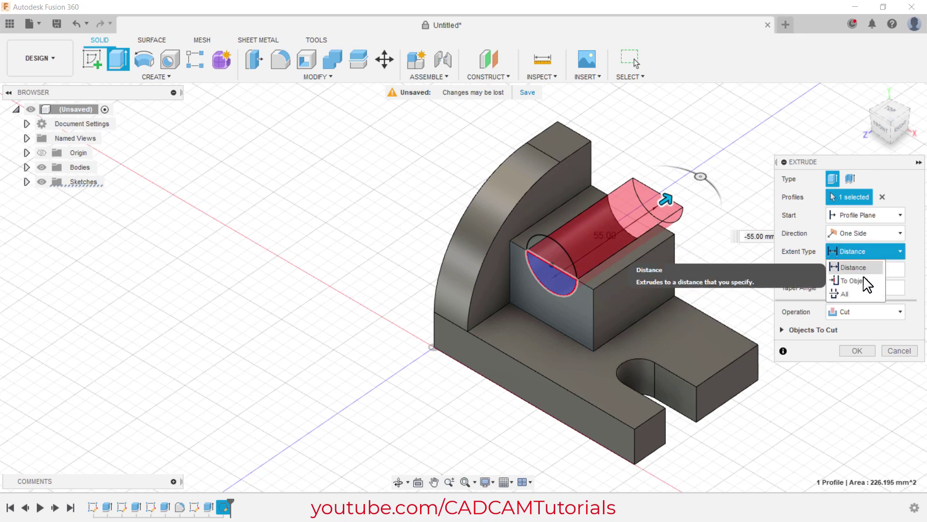
left_click(858, 294)
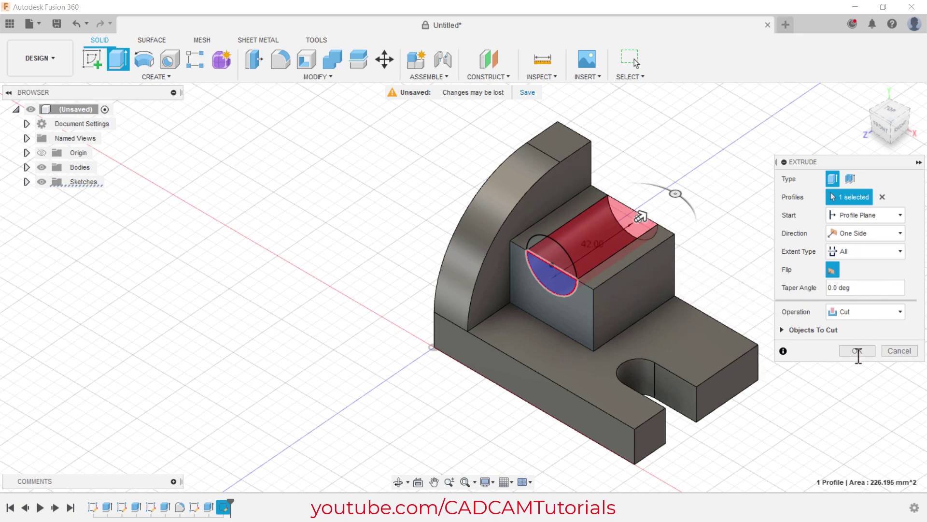
left_click(857, 351)
Check the sloped rib in the reference drawing and start a sketch on the bracket's flat back face
key("alt+Tab")
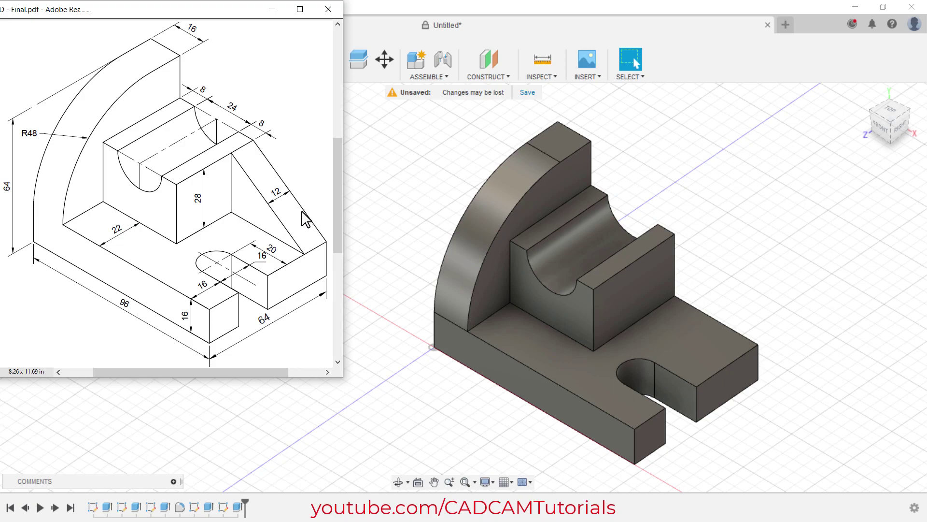
left_click(429, 197)
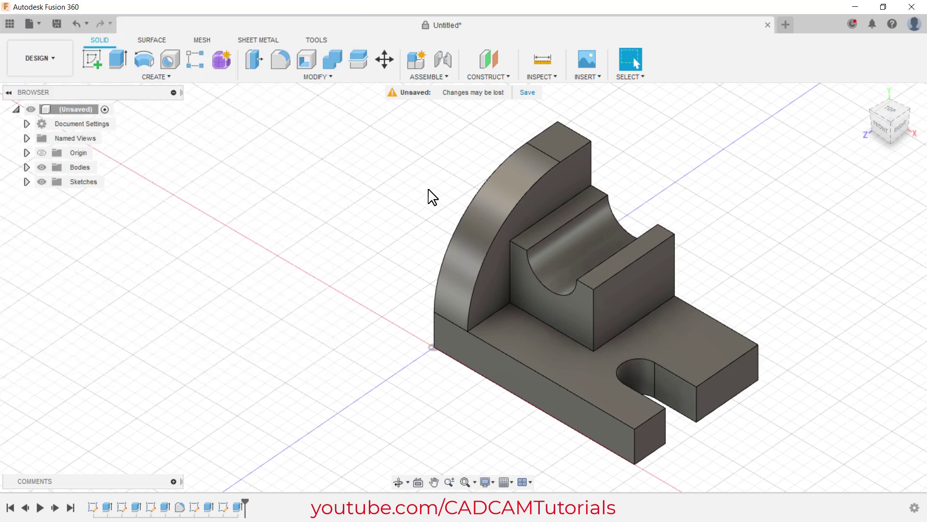
left_click(88, 61)
mouse_move(701, 346)
middle_mouse_down()
mouse_move(581, 352)
mouse_move(510, 319)
mouse_move(543, 366)
middle_mouse_up()
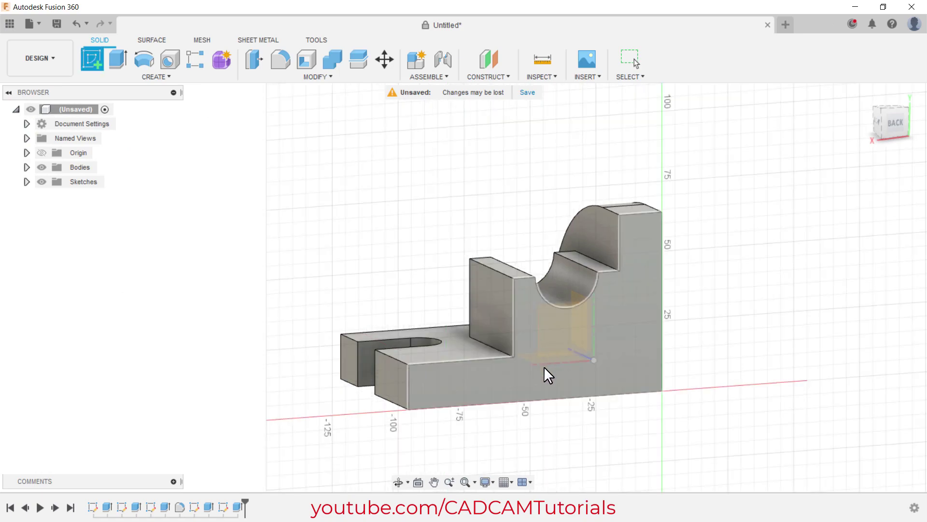
left_click(535, 377)
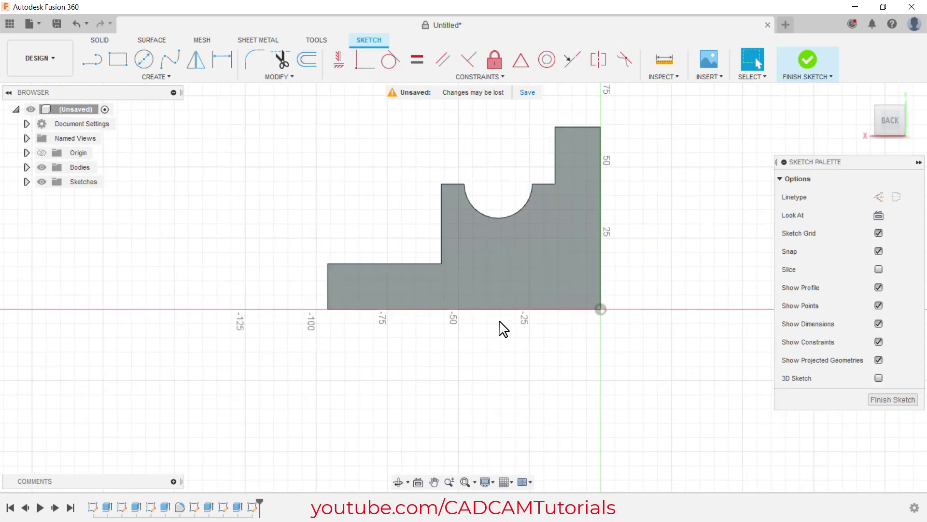
Draw a sloping line from the block's upper outer corner to the base's upper end corner and finish the sketch
left_click(94, 62)
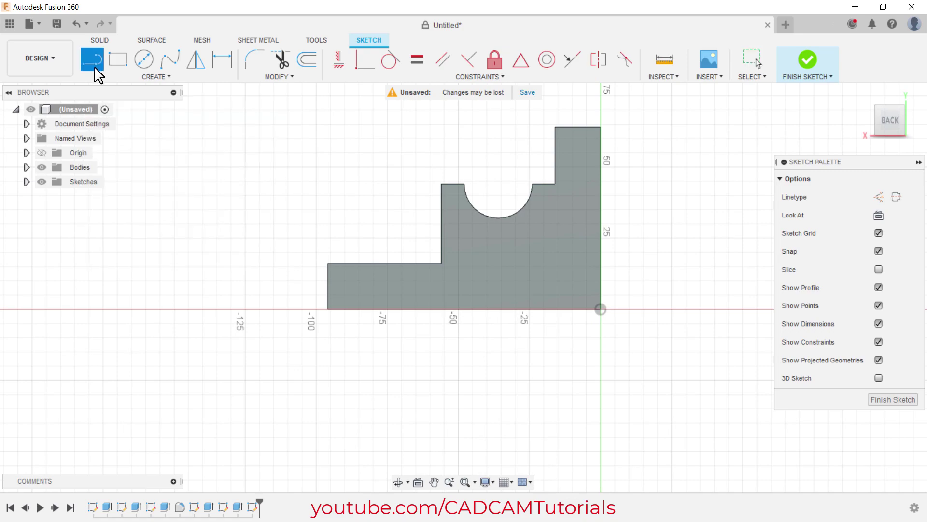
left_click(442, 184)
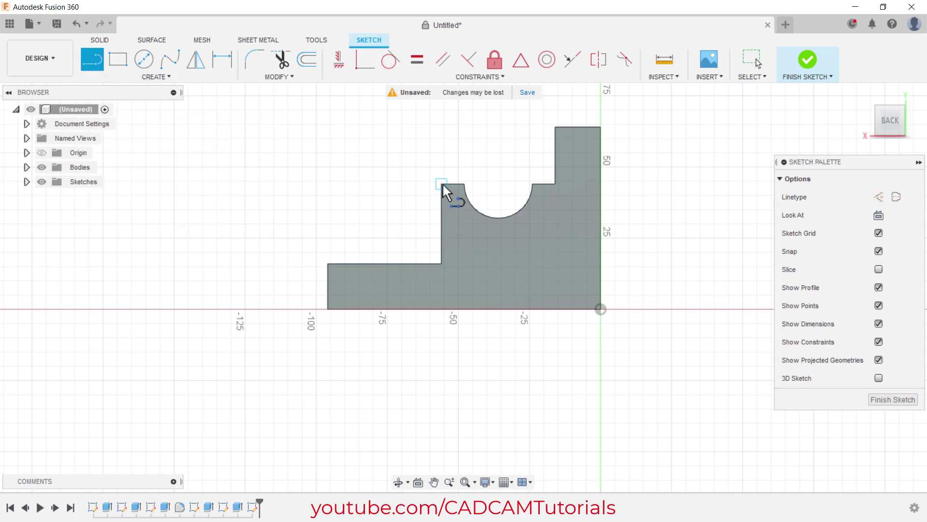
left_click(328, 262)
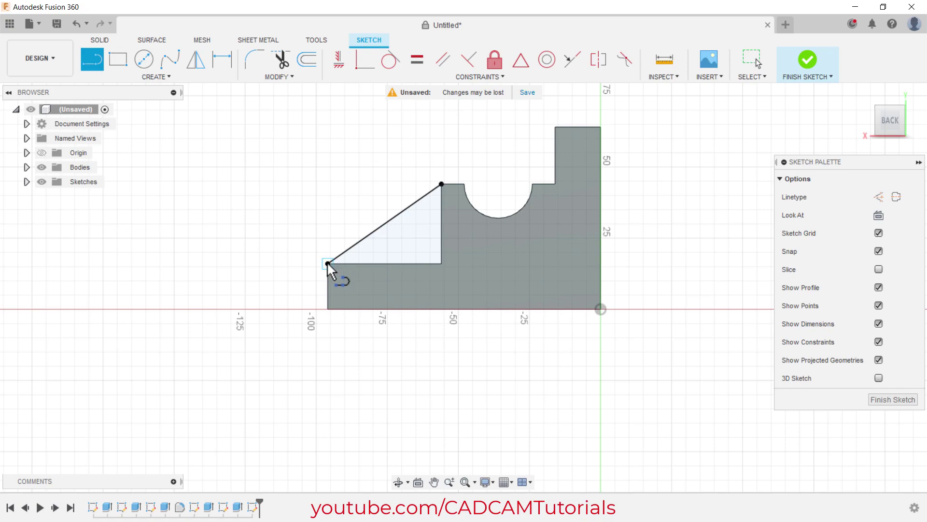
right_click(317, 202)
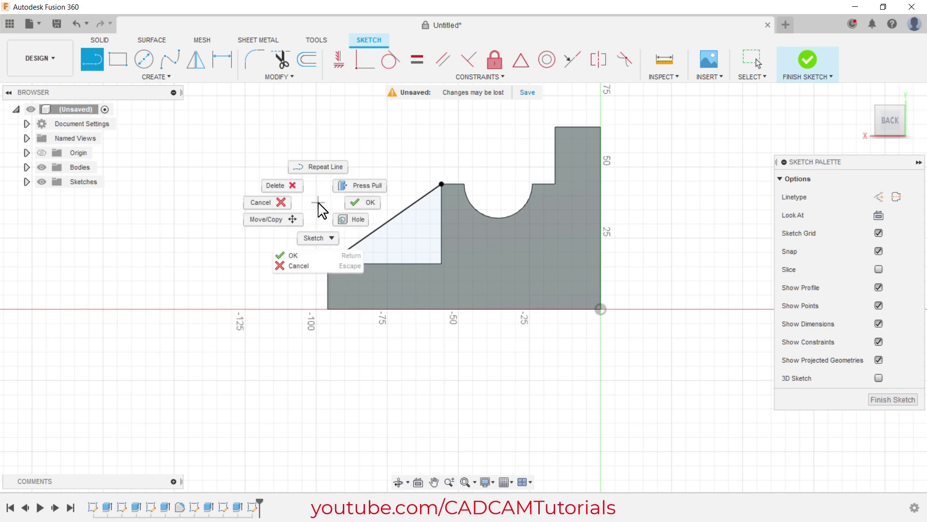
left_click(364, 203)
right_click(349, 207)
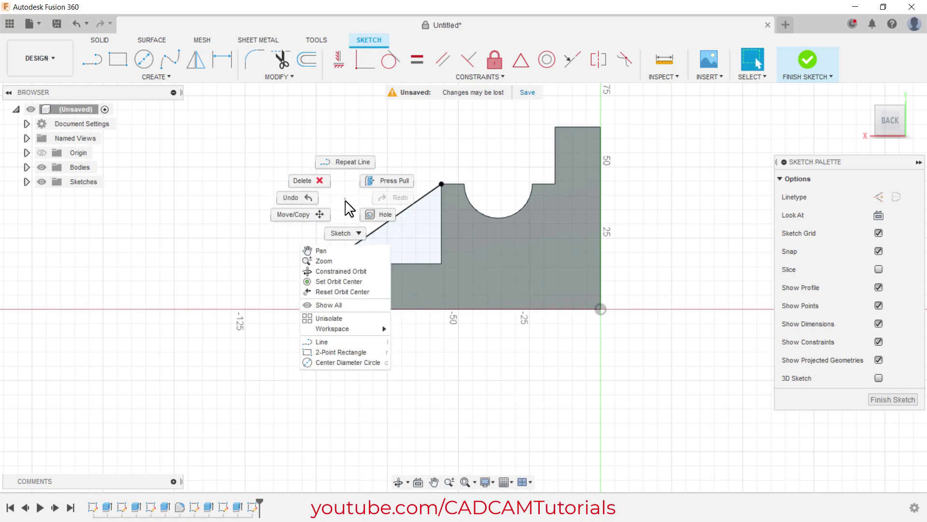
left_click(351, 233)
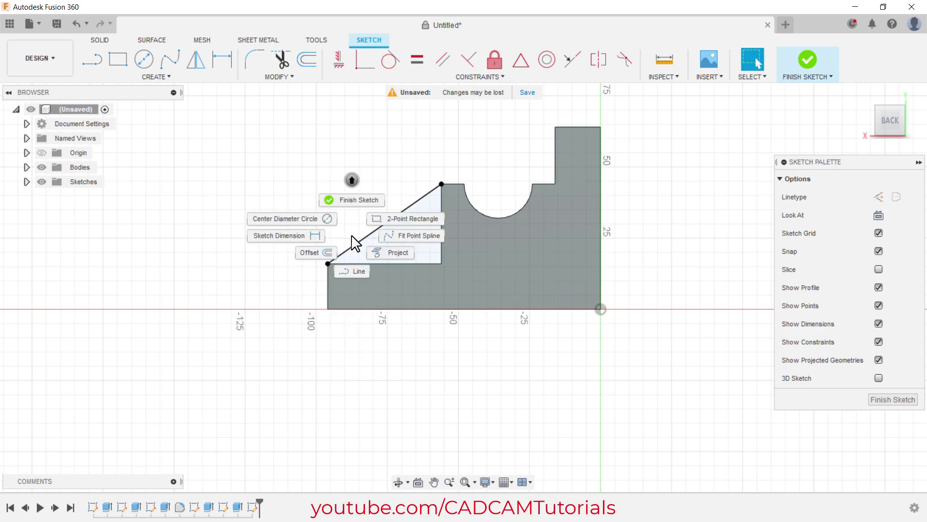
left_click(355, 200)
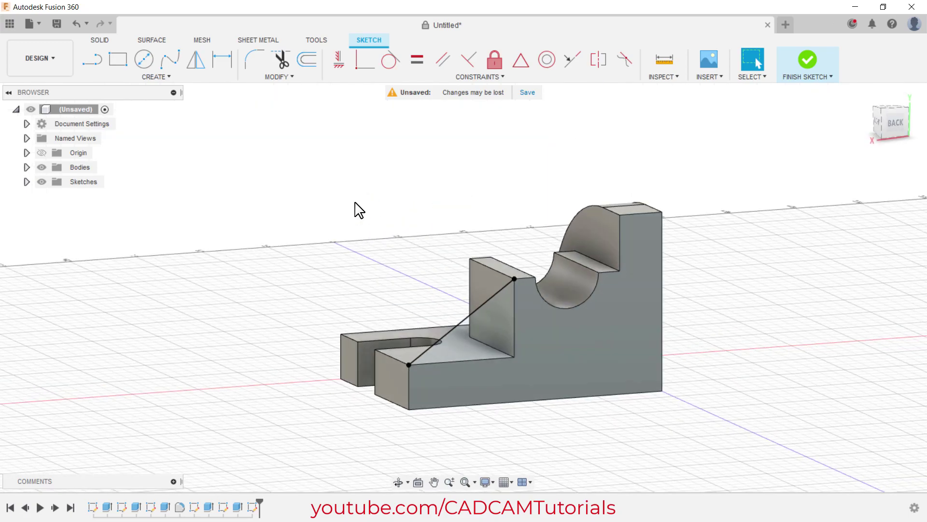
middle_click_drag(286, 304, 399, 316, "shift")
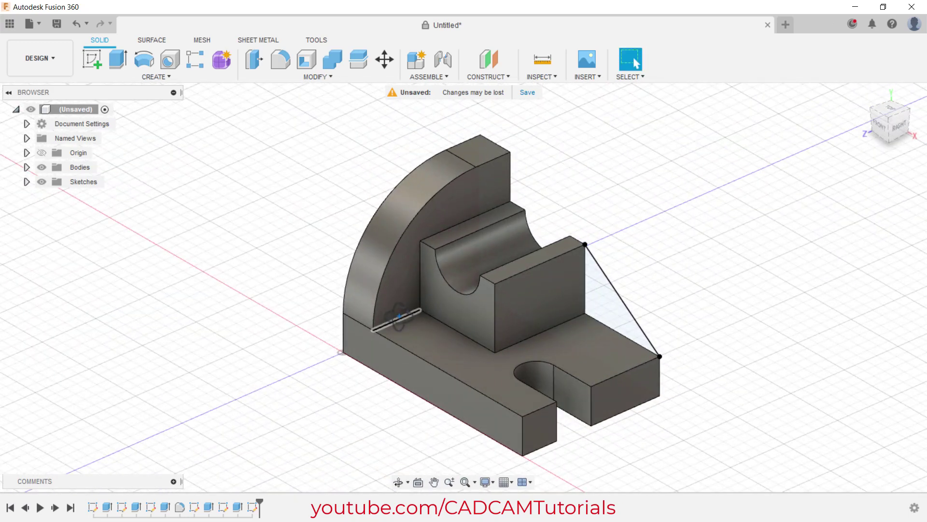
Create a Rib from the sloping sketch line with -12 mm thickness, applied to one side only, using the To Next extent
left_click(163, 79)
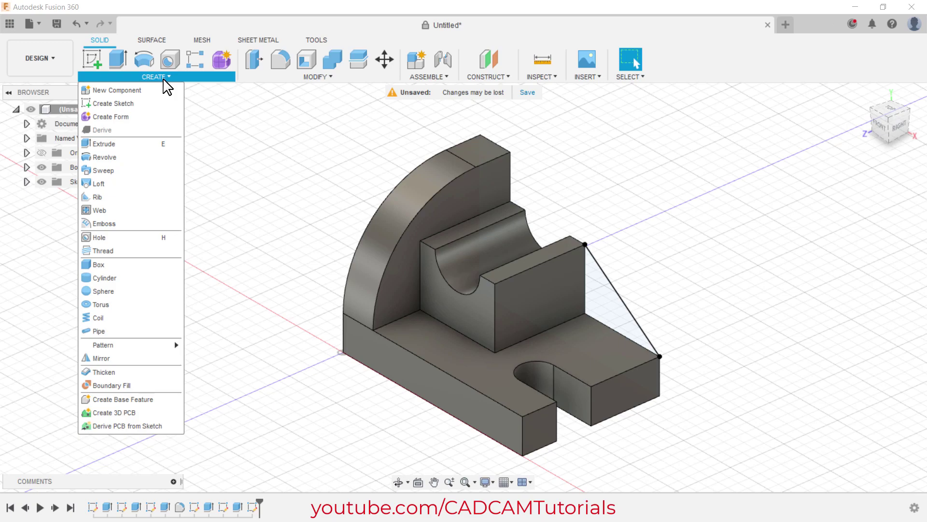
left_click(105, 197)
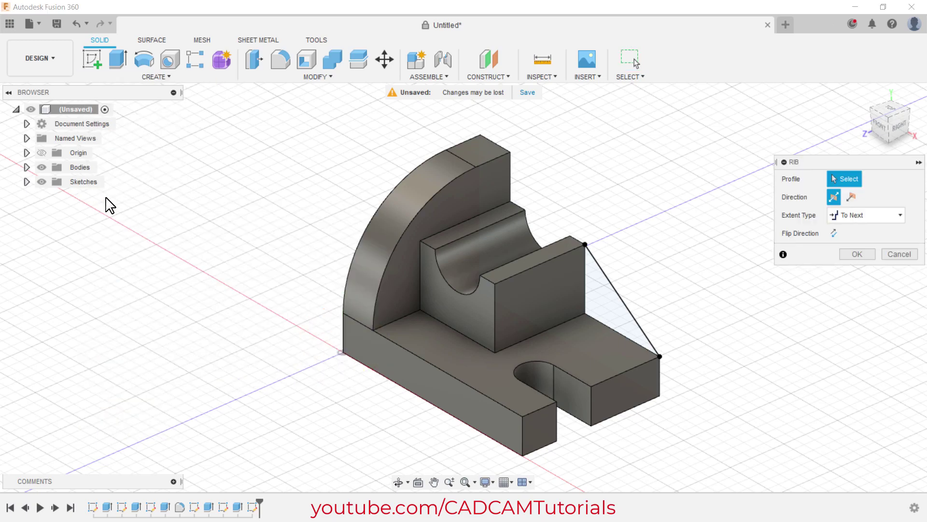
left_click(630, 309)
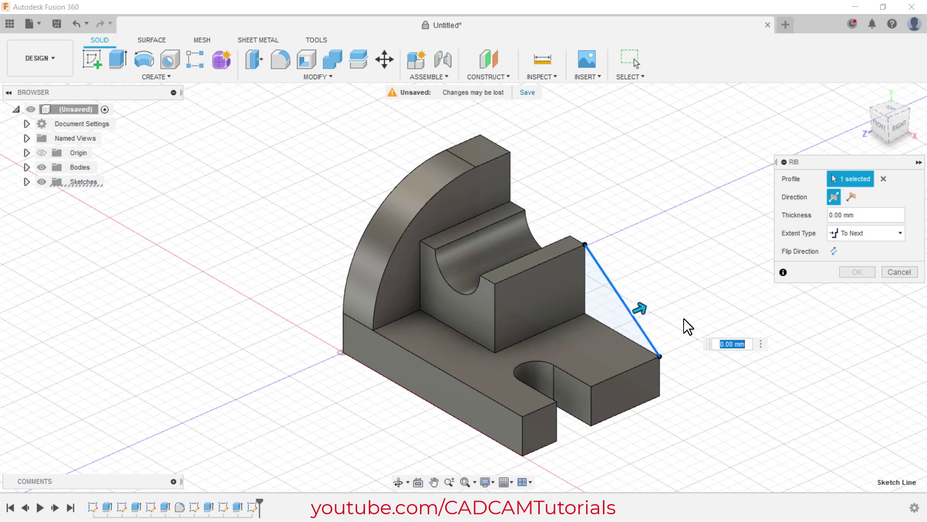
key("alt+Tab")
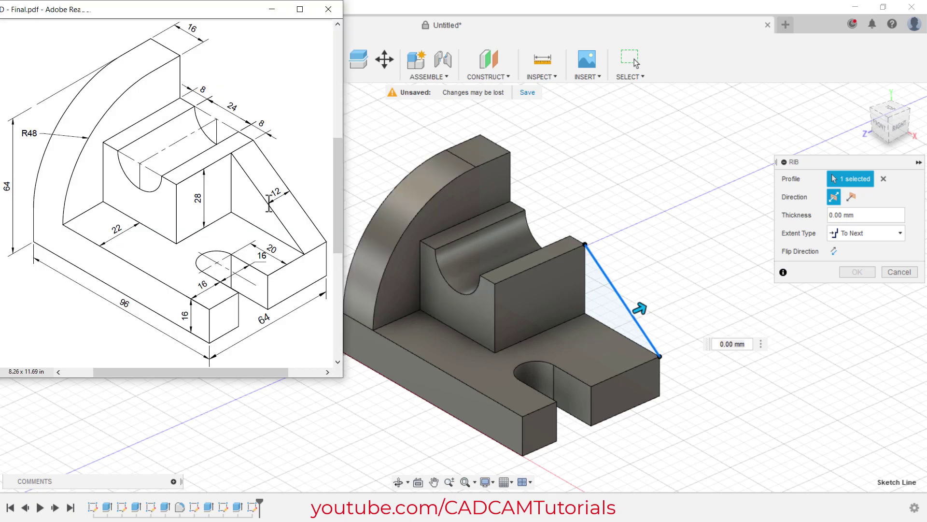
key("alt+Tab")
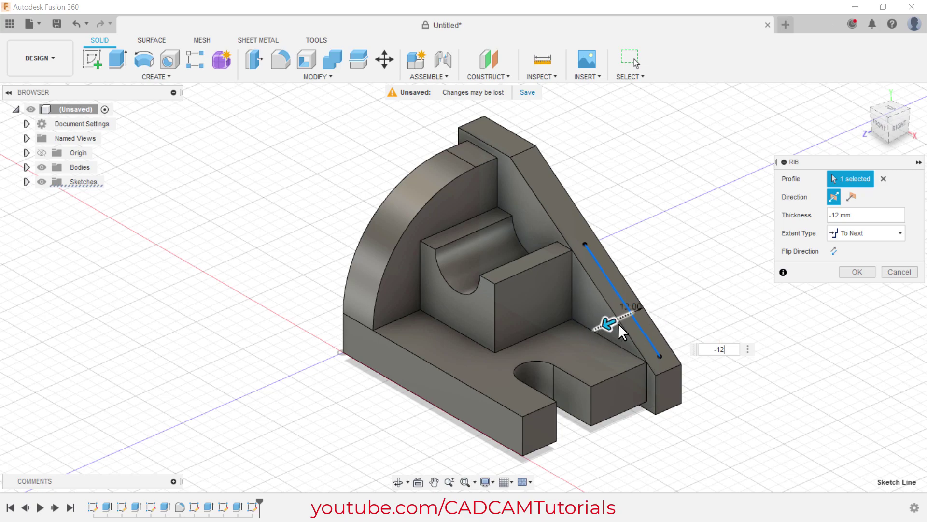
left_click(850, 200)
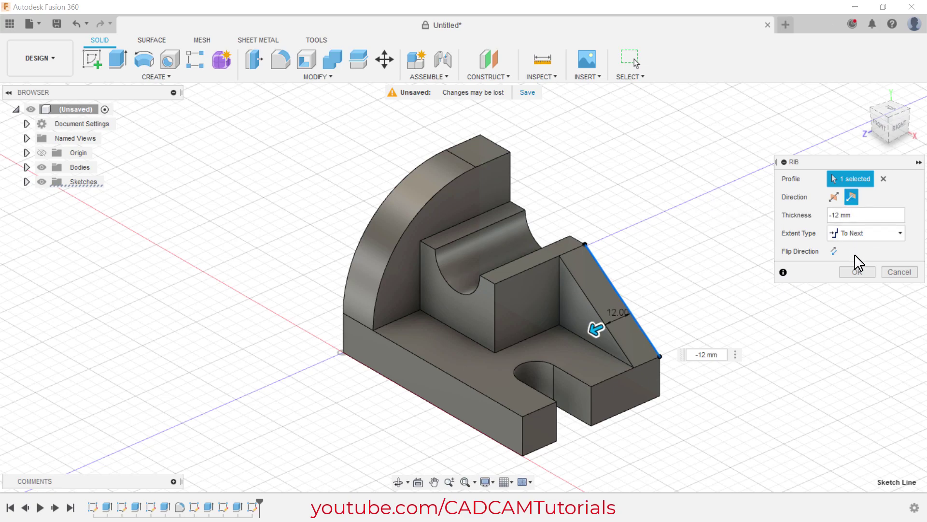
left_click(855, 270)
mouse_move(657, 365)
middle_mouse_down()
mouse_move(538, 362)
mouse_move(477, 342)
mouse_move(615, 363)
mouse_move(652, 352)
mouse_move(663, 373)
middle_mouse_up()
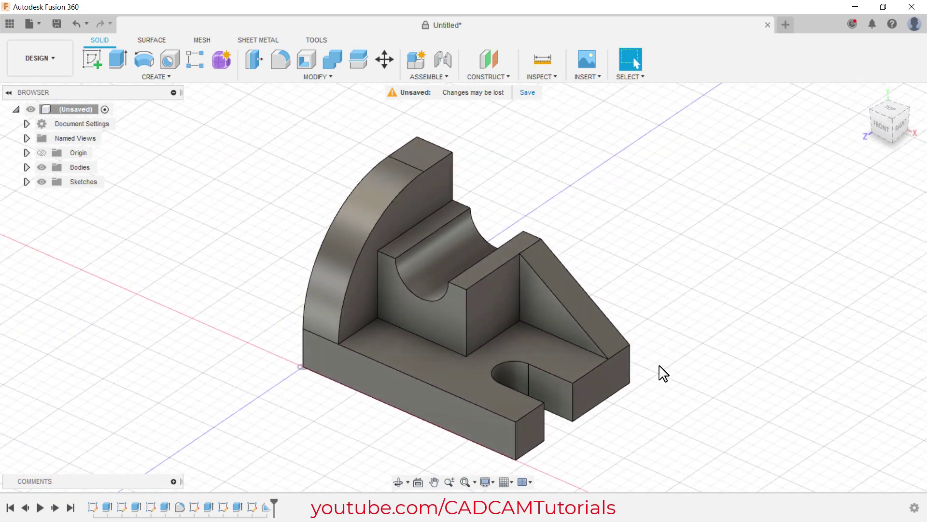
Apply the Paint - Metallic (Yellow) appearance from the Fusion 360 library to the whole bracket
left_click(70, 118)
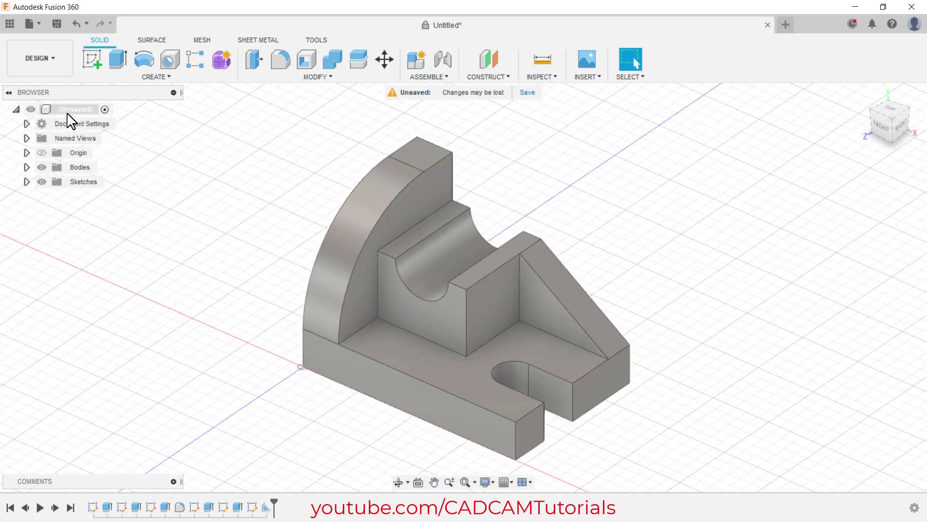
right_click(69, 116)
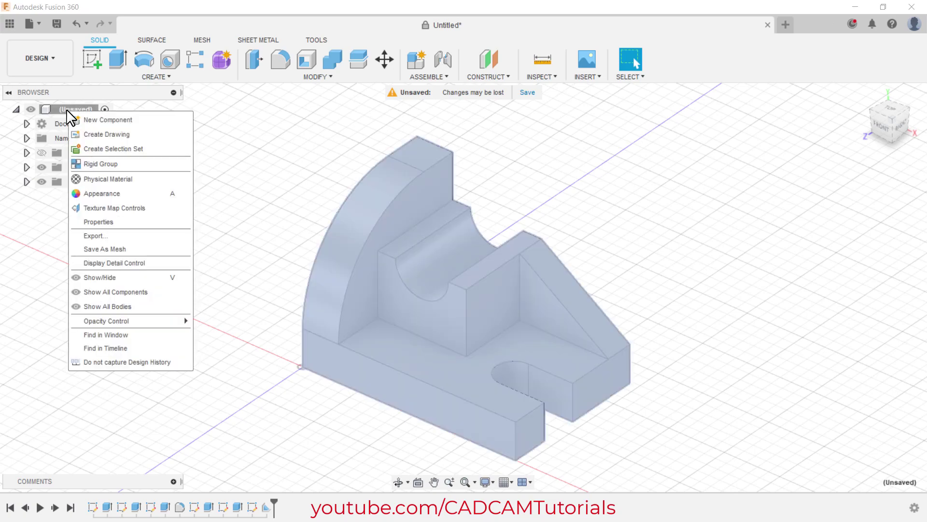
left_click(101, 193)
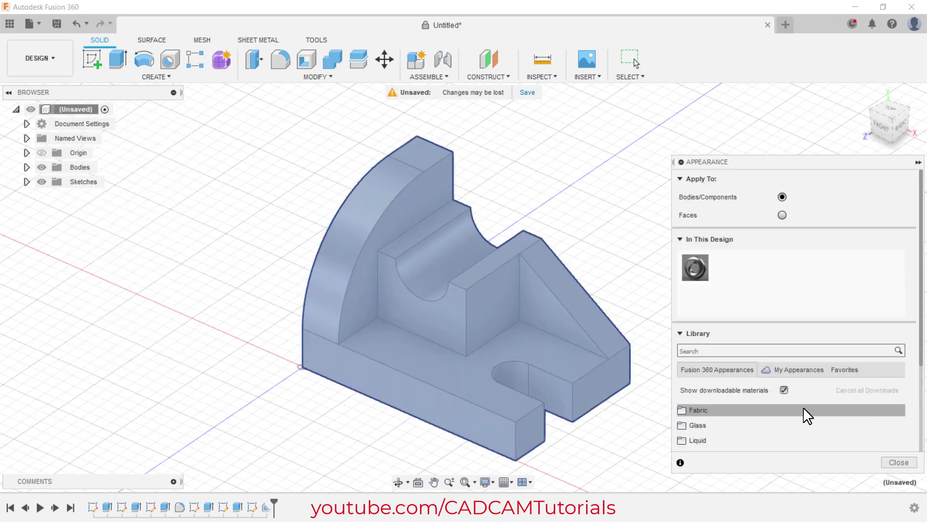
scroll(809, 416, "down", 2)
scroll(724, 410, "down", 5)
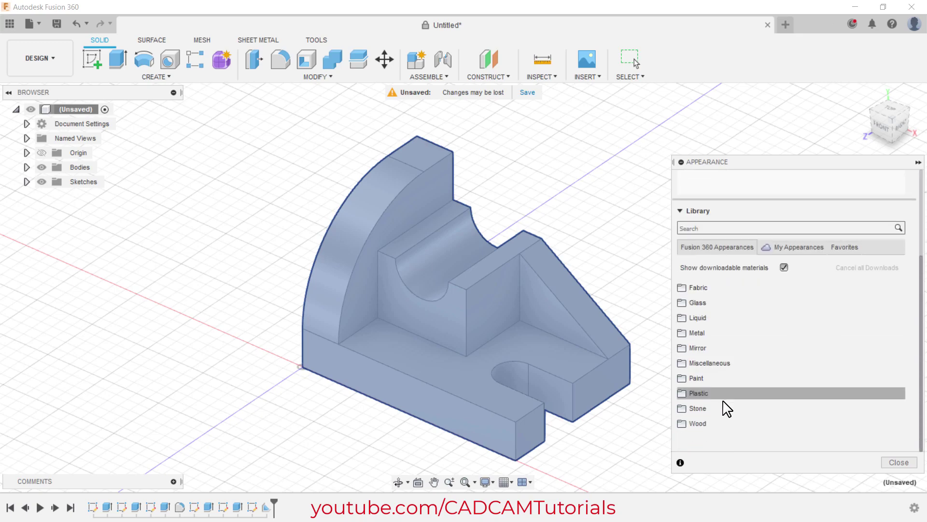
left_click(683, 380)
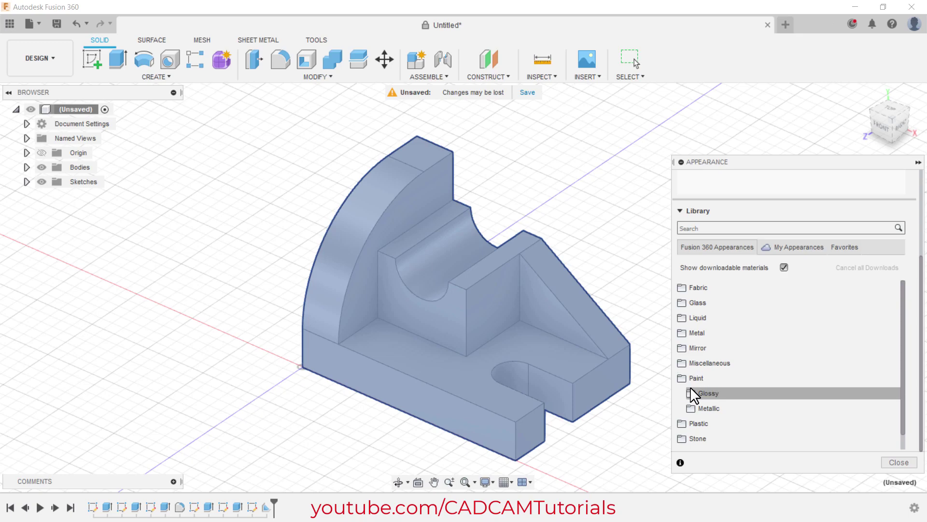
left_click(690, 408)
scroll(766, 411, "down", 5)
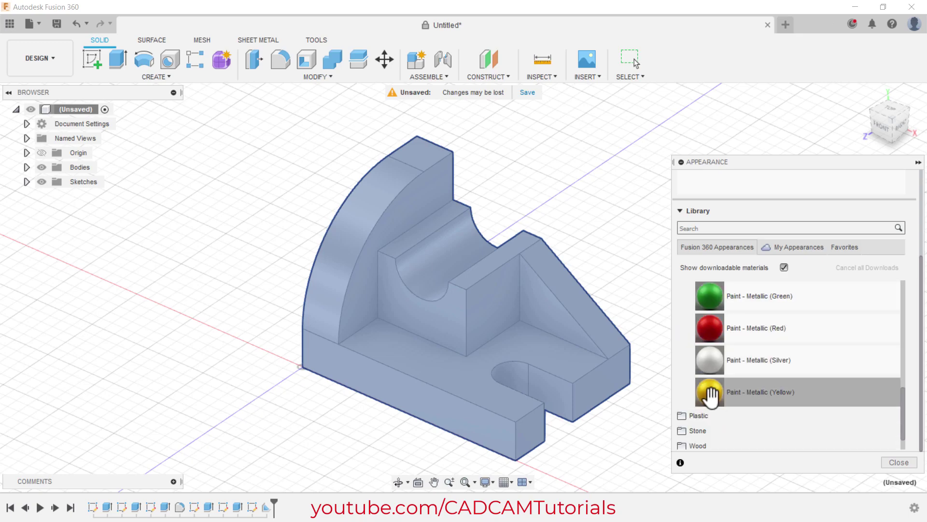
left_click_drag(714, 393, 465, 353)
middle_click_drag(655, 426, 613, 399, "shift")
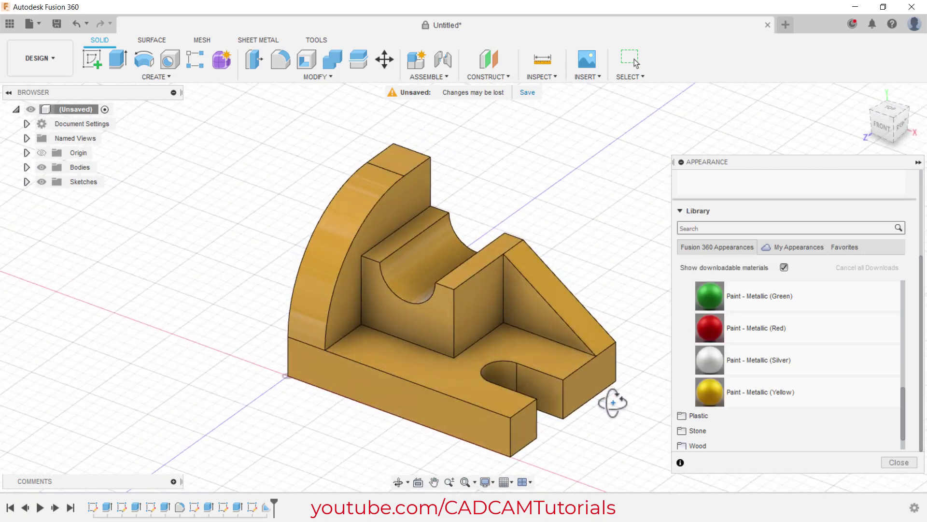
left_click(896, 462)
mouse_move(658, 376)
middle_mouse_down("shift")
mouse_move(586, 379)
mouse_move(663, 377)
mouse_move(665, 387)
middle_mouse_up("shift")
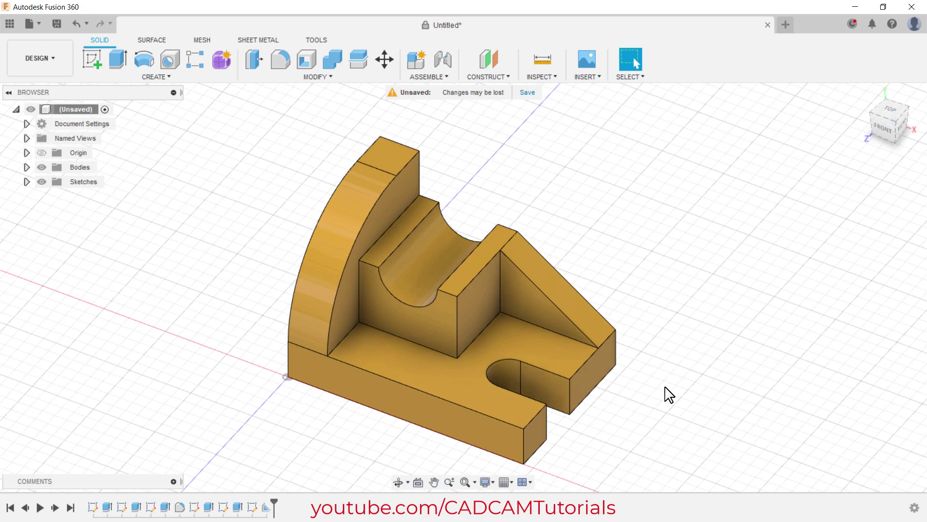